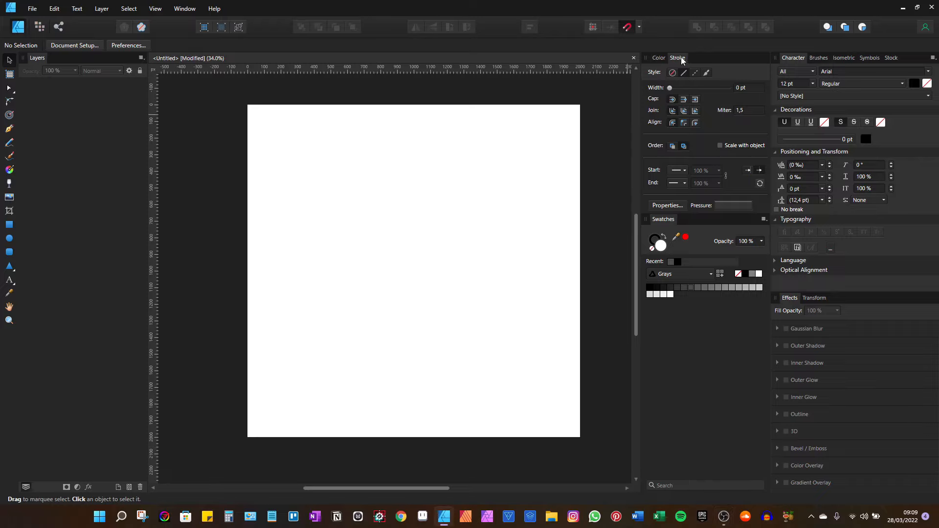
# Float the Stroke settings over the canvas and draw a horizontal line about 730 px long with a 10 pt stroke.
pyautogui.moveTo(681, 57)
pyautogui.mouseDown()
pyautogui.moveTo(620, 94)
pyautogui.moveTo(529, 121)
pyautogui.moveTo(464, 116)
pyautogui.mouseUp()
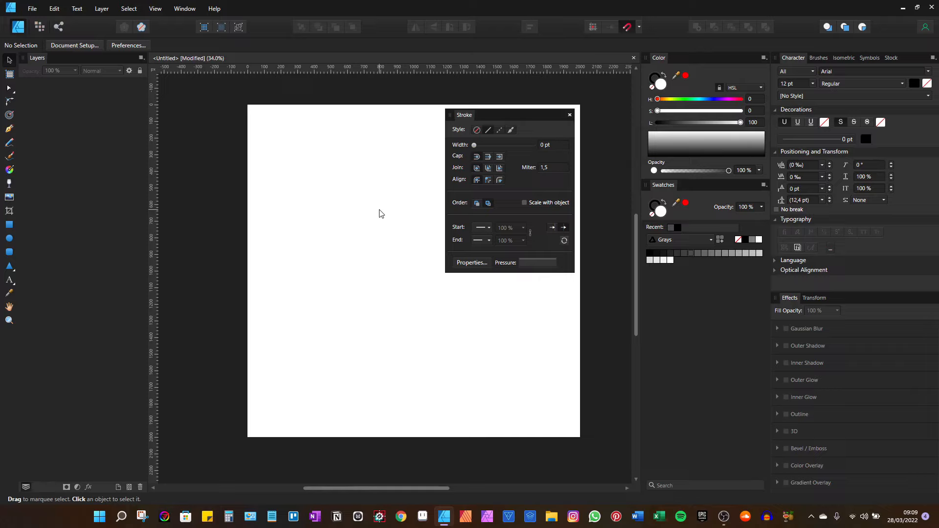
pyautogui.click(10, 129)
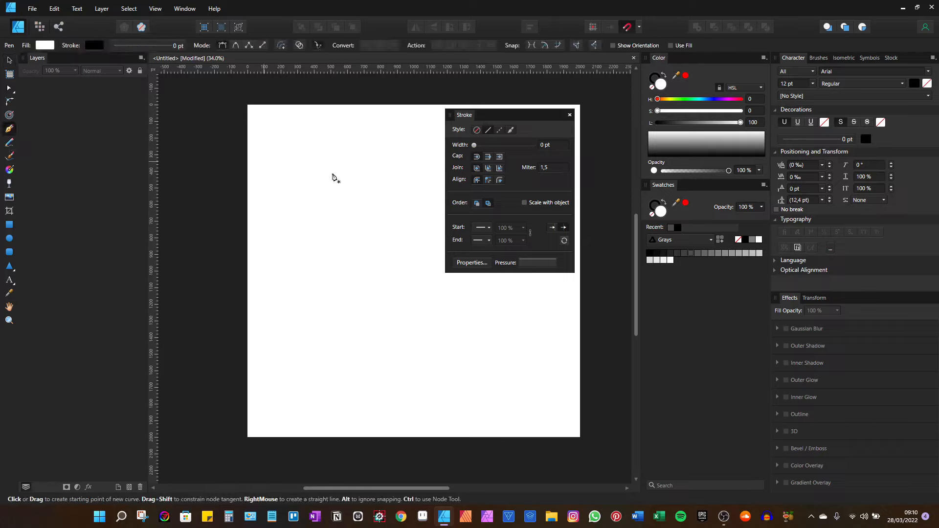
pyautogui.click(283, 190)
pyautogui.click(404, 190)
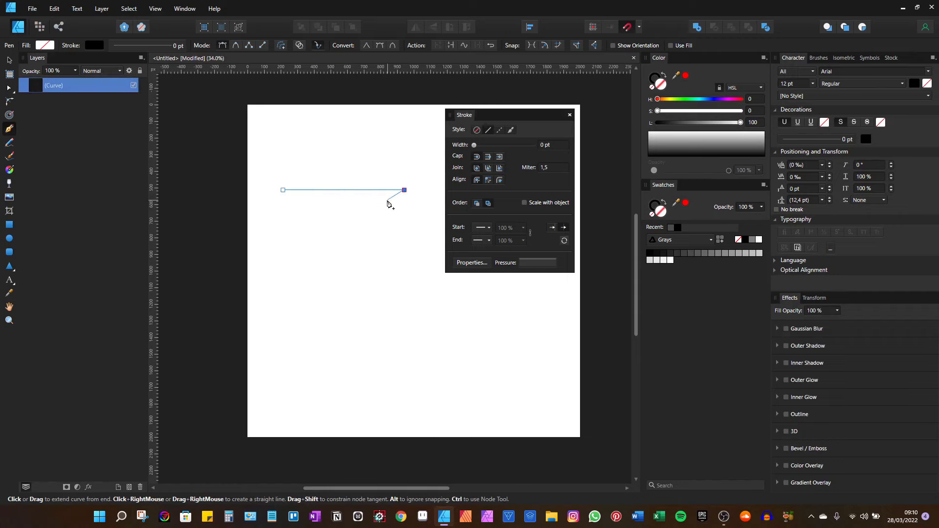
pyautogui.press('v')
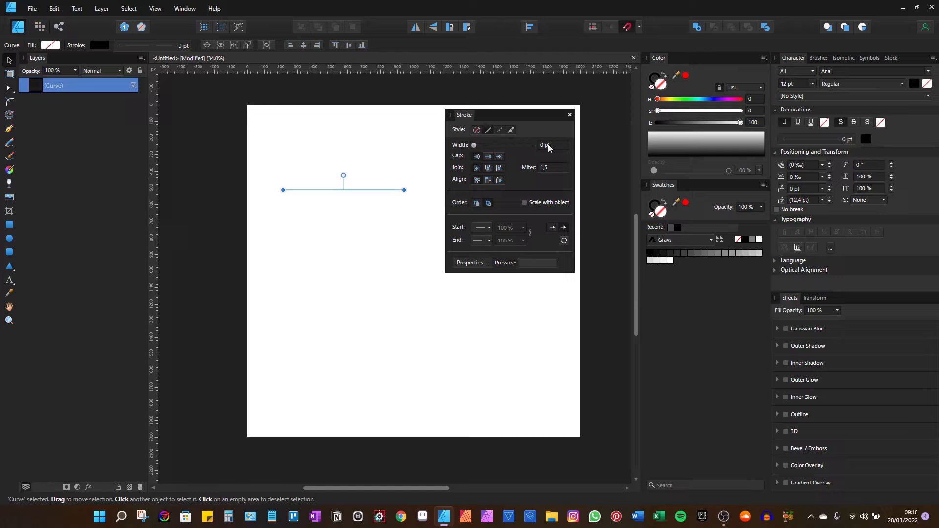
pyautogui.scroll(8, 548, 145)
pyautogui.scroll(2, 547, 147)
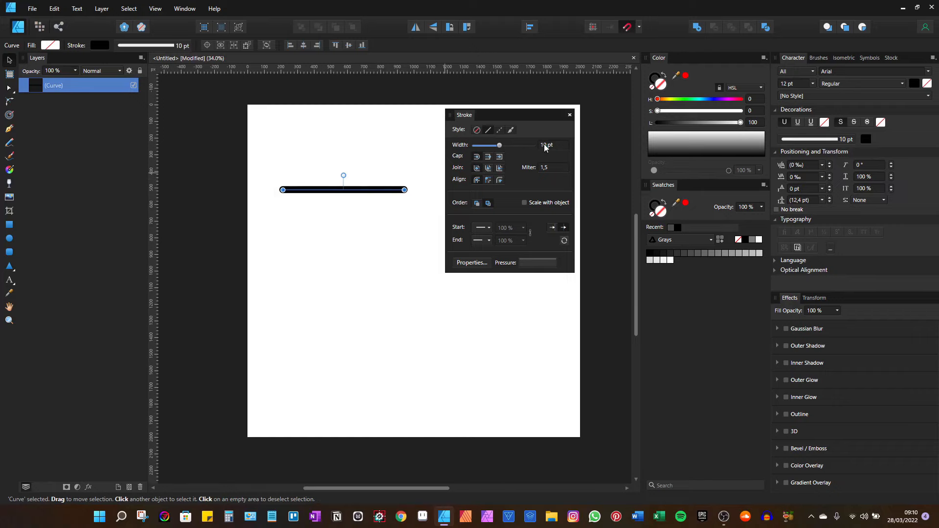
# Try the no-stroke, solid and dashed line styles on the horizontal line.
pyautogui.click(476, 130)
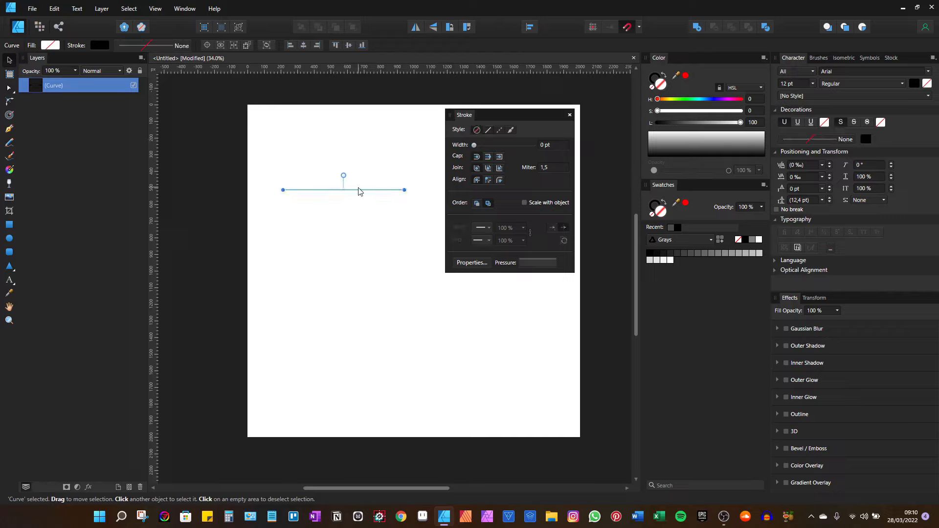
pyautogui.click(488, 131)
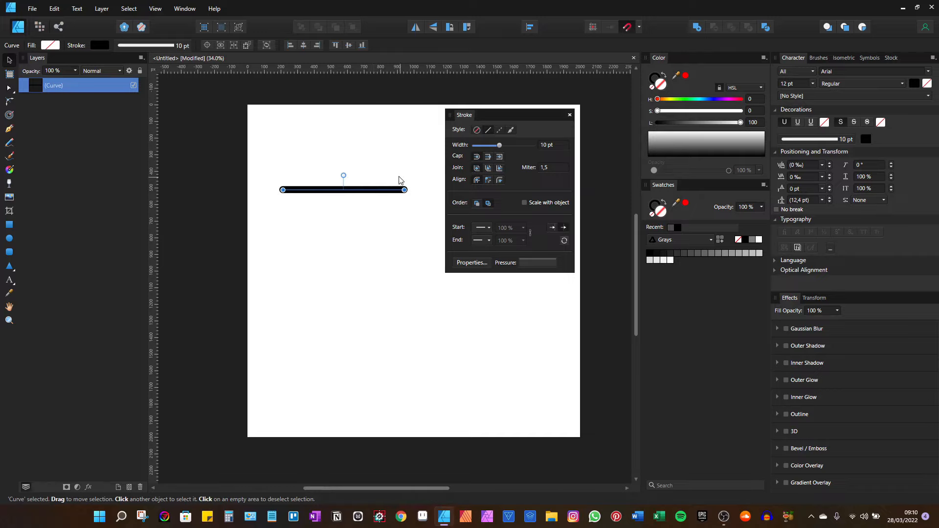
pyautogui.click(500, 131)
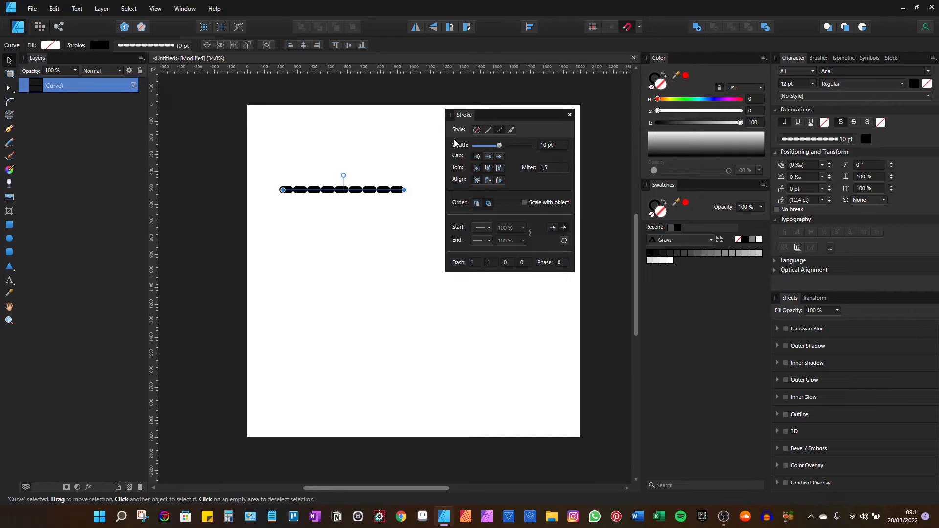
# Try the textured brush style on the line using the first brush in the Acrylics category.
pyautogui.click(511, 130)
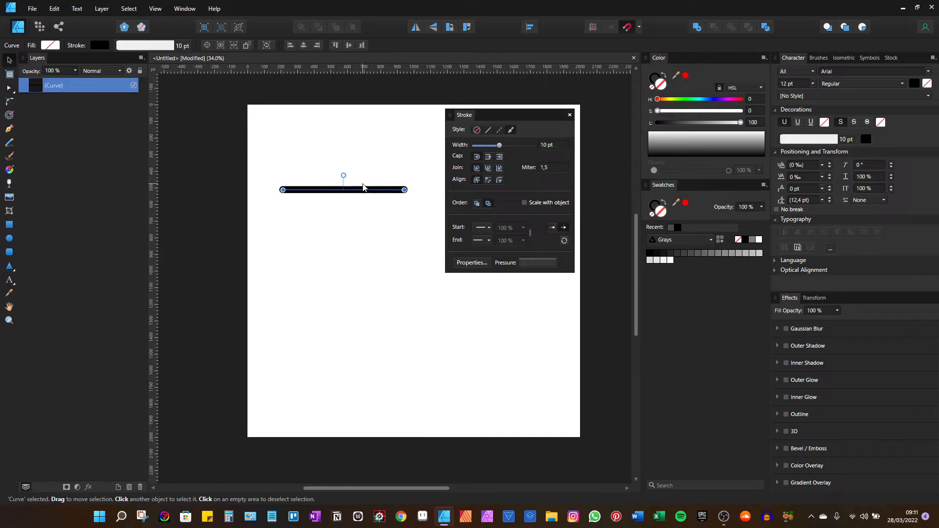
pyautogui.click(817, 58)
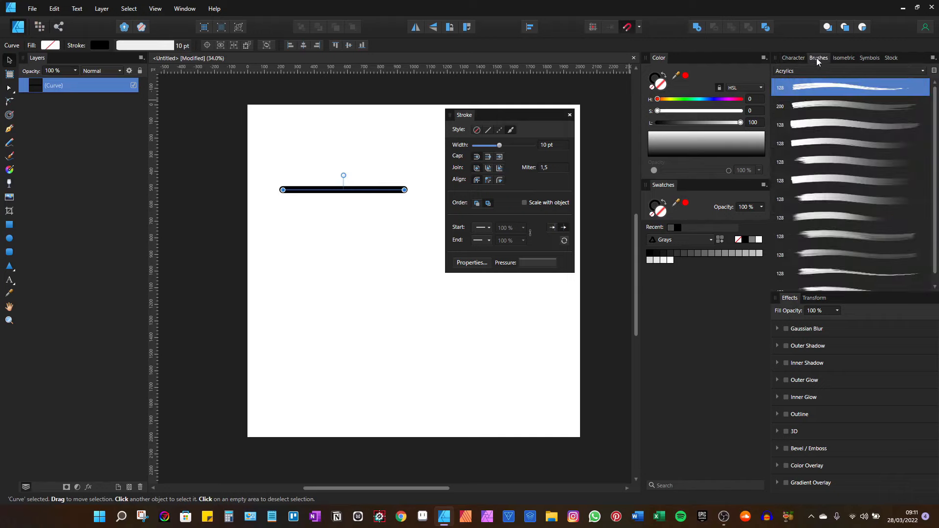
pyautogui.click(800, 90)
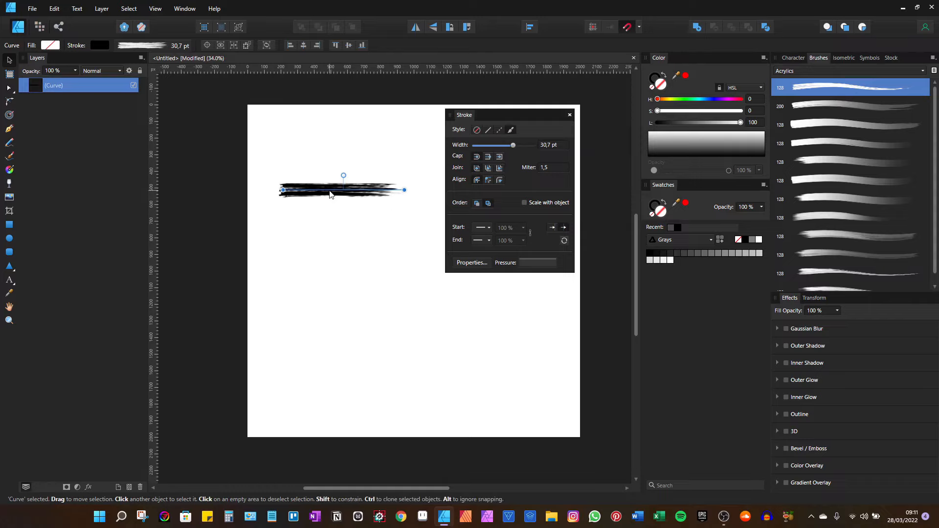
# Return the line to the solid style and set its stroke width to 10 pt.
pyautogui.click(488, 130)
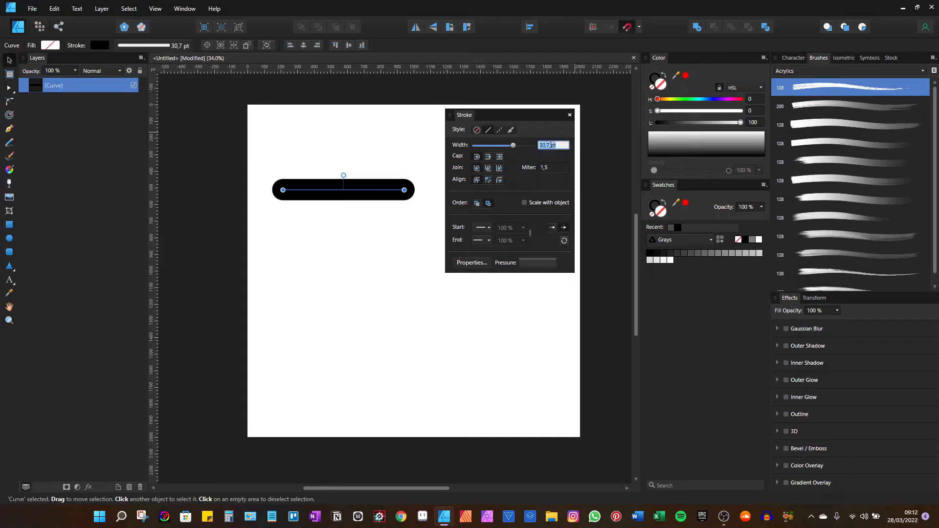
pyautogui.write('10')
pyautogui.press('Return')
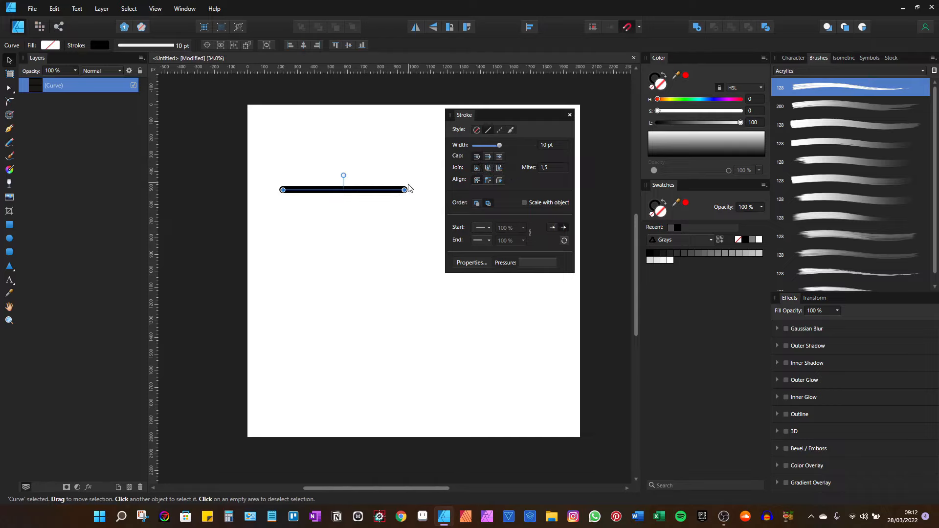
# Try the butt and square caps on the line's ends and shorten the line slightly from its right end.
pyautogui.scroll(3, 372, 189)
pyautogui.scroll(3, 373, 188)
pyautogui.scroll(-3, 376, 194)
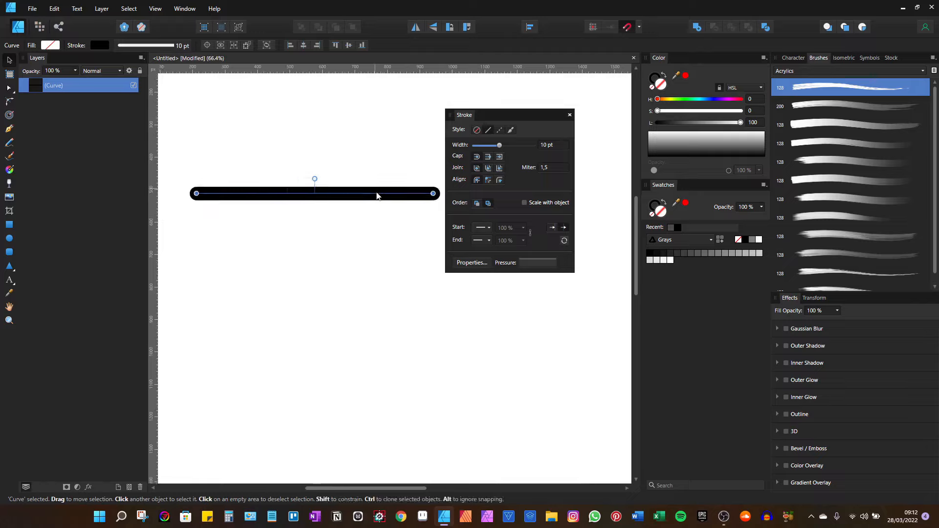
pyautogui.click(367, 233)
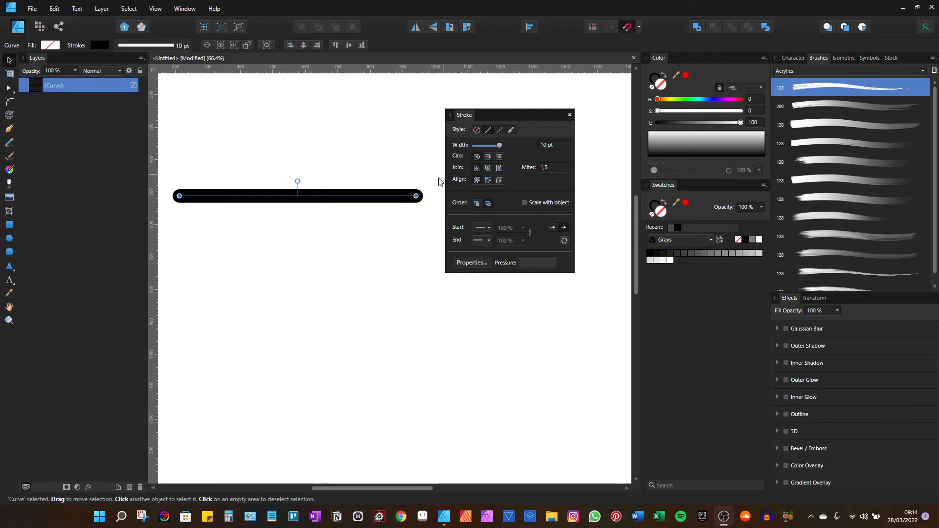
pyautogui.click(489, 157)
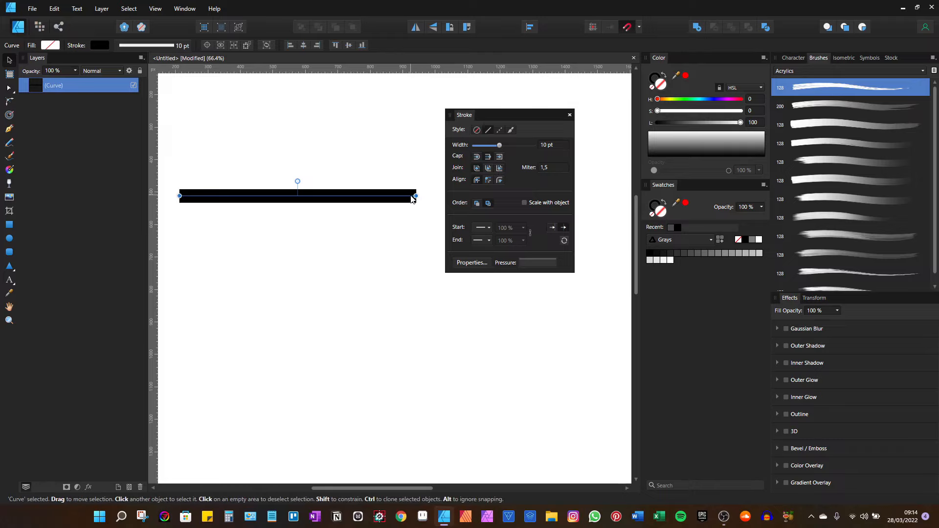
pyautogui.scroll(2, 409, 198)
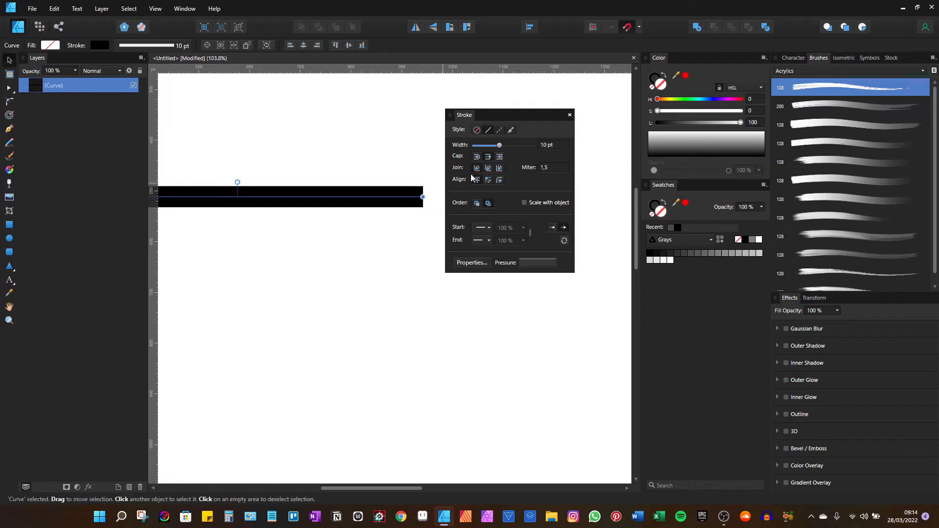
pyautogui.click(500, 157)
pyautogui.moveTo(422, 196); pyautogui.dragTo(394, 196)
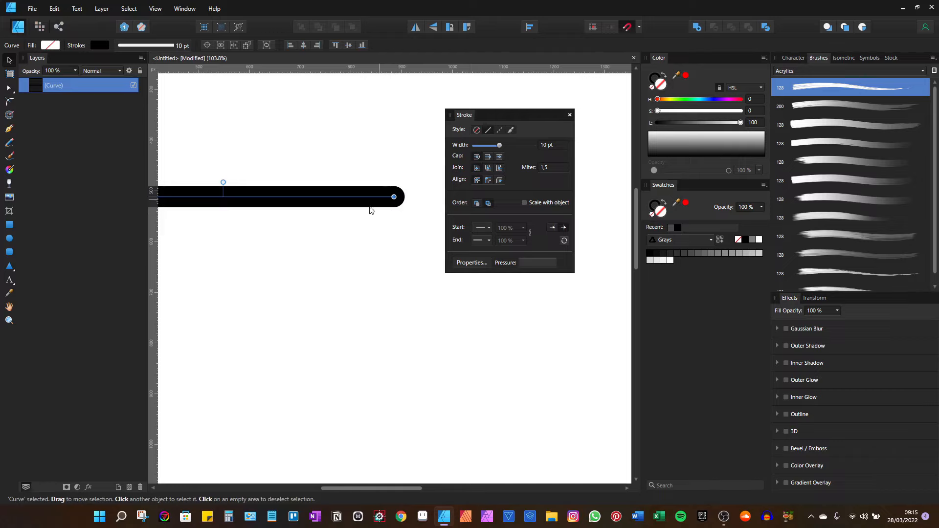
# Draw a square about 340 px wide below the line with the Rectangle tool.
pyautogui.scroll(-4, 344, 227)
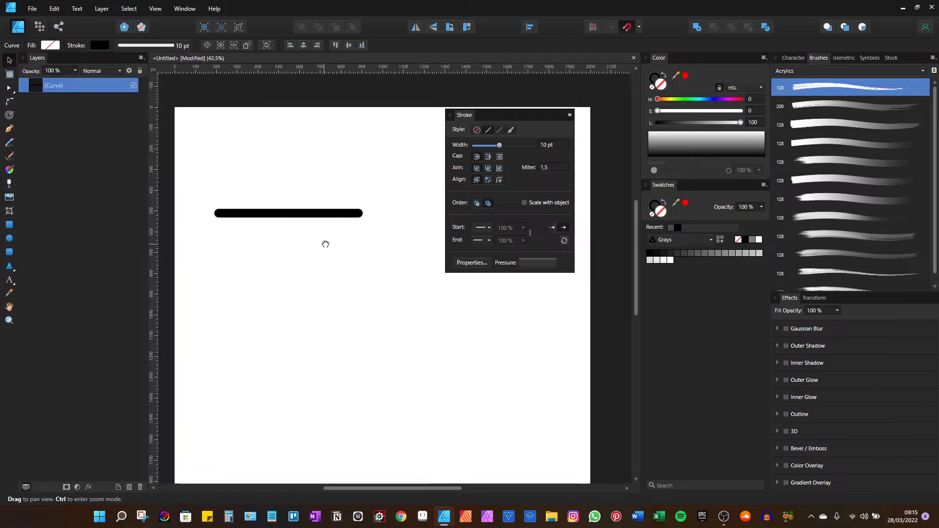
pyautogui.moveTo(325, 243); pyautogui.dragTo(339, 213)
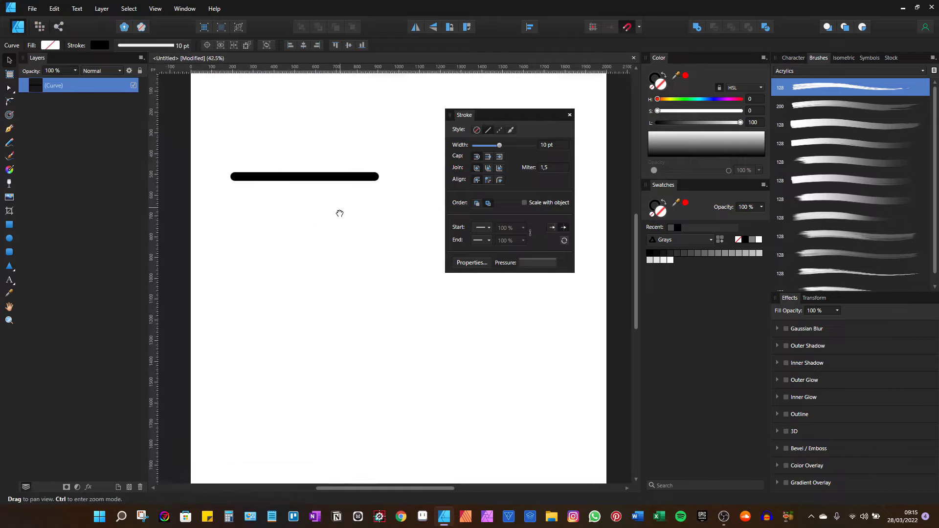
pyautogui.click(10, 225)
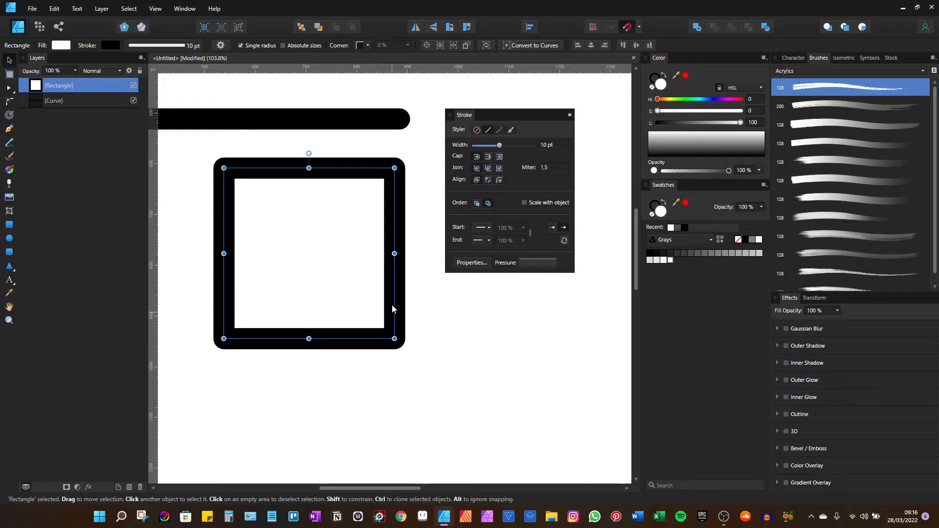
# Try the bevel and miter joins and the inside and outside stroke alignments on the square.
pyautogui.click(488, 168)
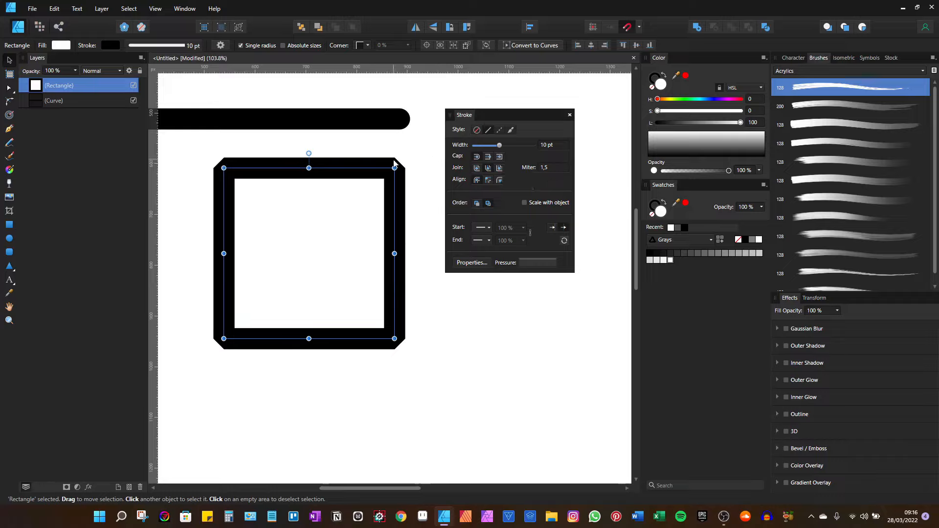
pyautogui.click(500, 169)
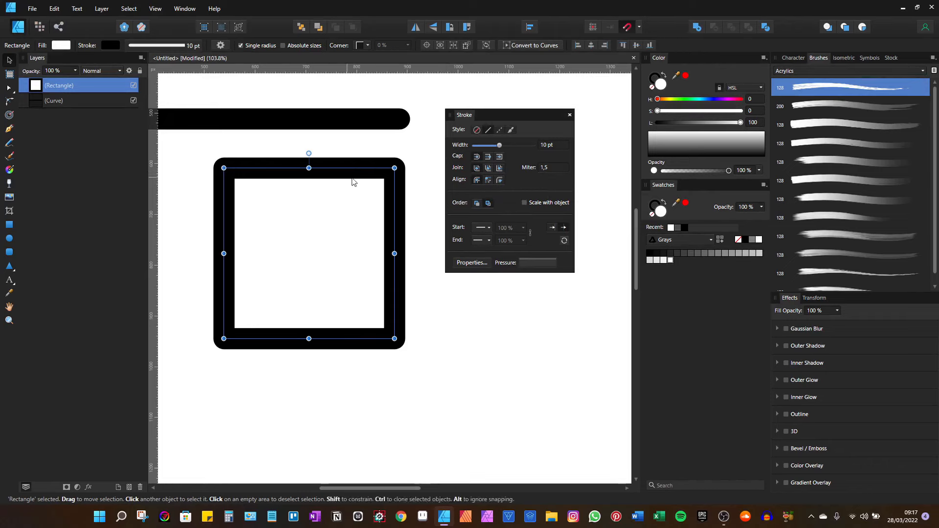
pyautogui.click(488, 180)
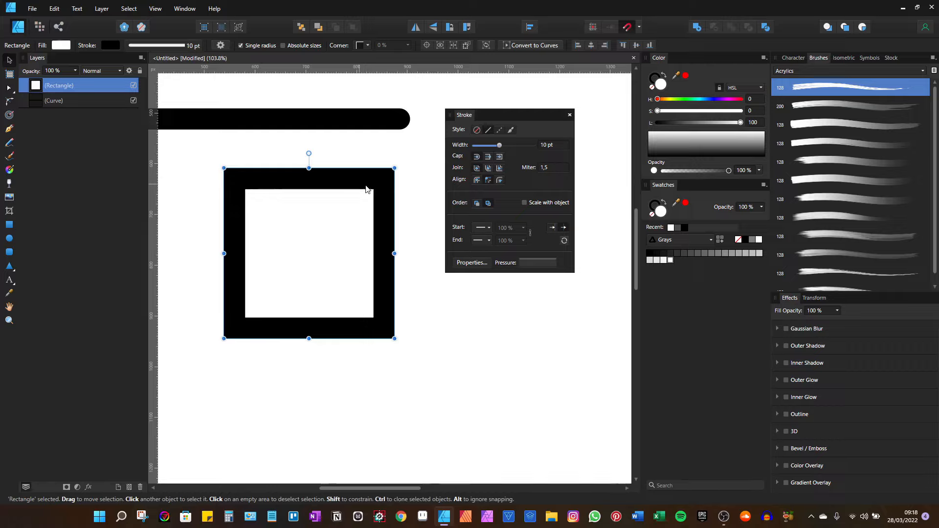
pyautogui.click(499, 180)
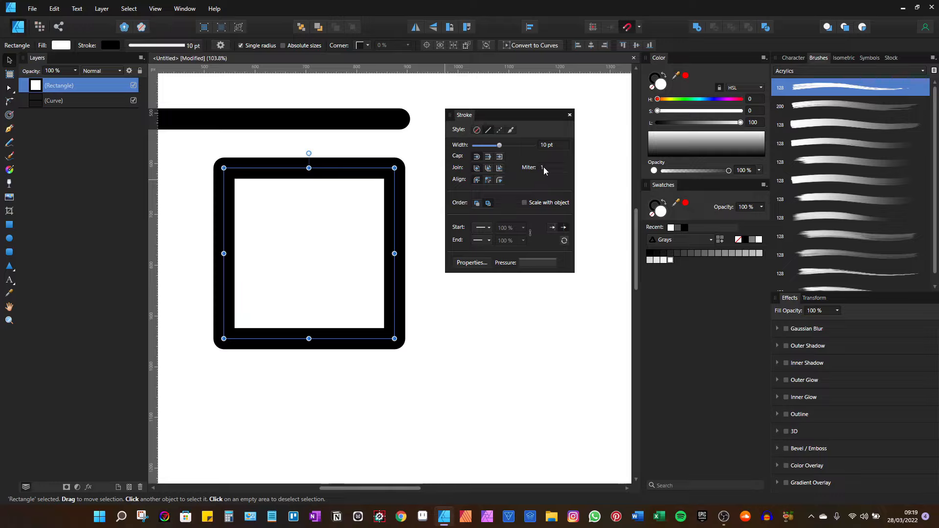
# Test a miter limit of 2 against the round join on the square, finishing with a round join and miter limit 1.
pyautogui.scroll(1, 544, 168)
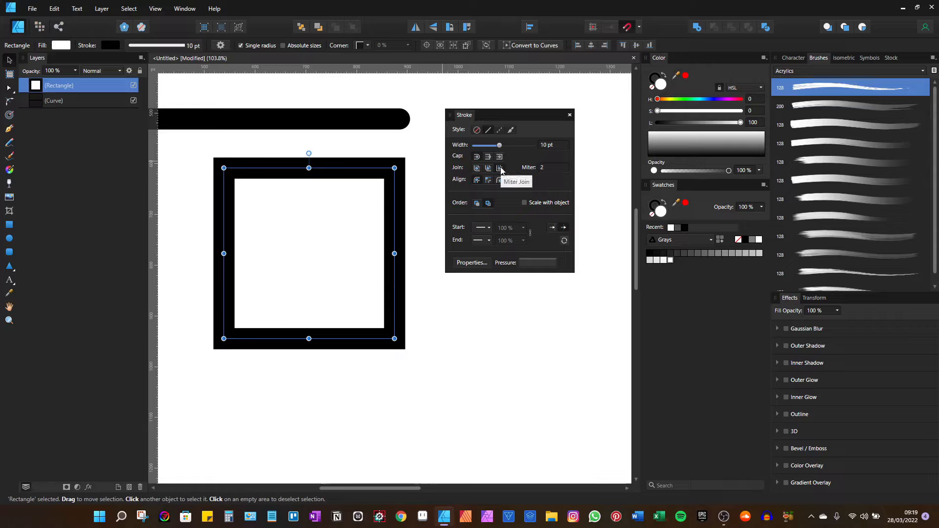
pyautogui.click(476, 168)
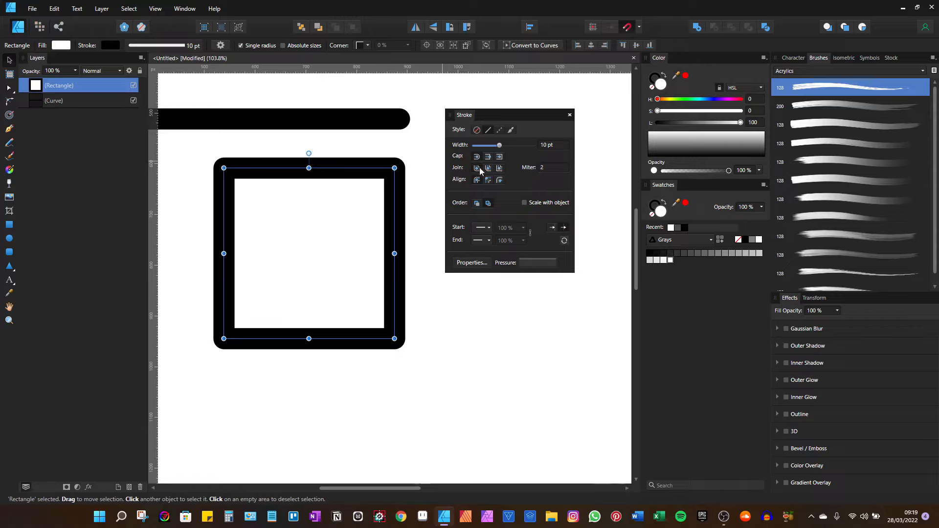
pyautogui.scroll(-1, 542, 171)
pyautogui.click(476, 168)
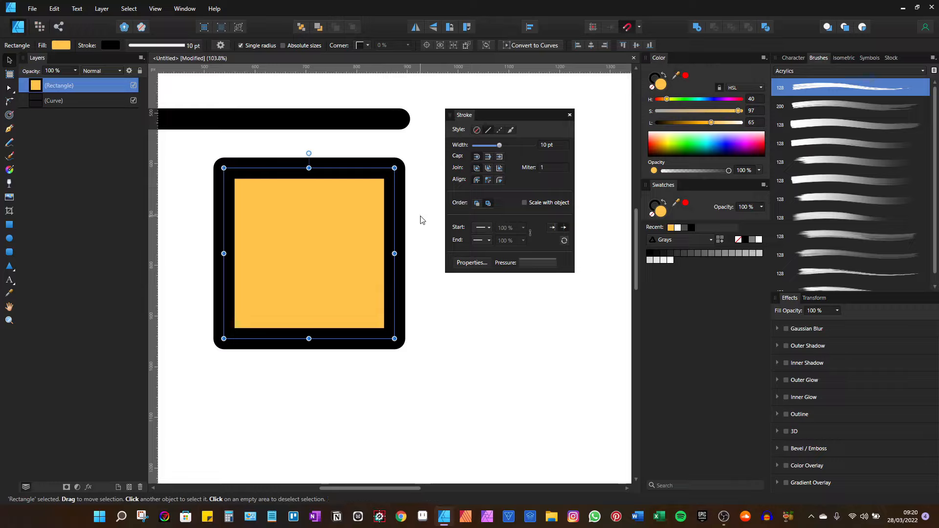
# Try placing the square's stroke behind its fill and return it to the front.
pyautogui.click(478, 203)
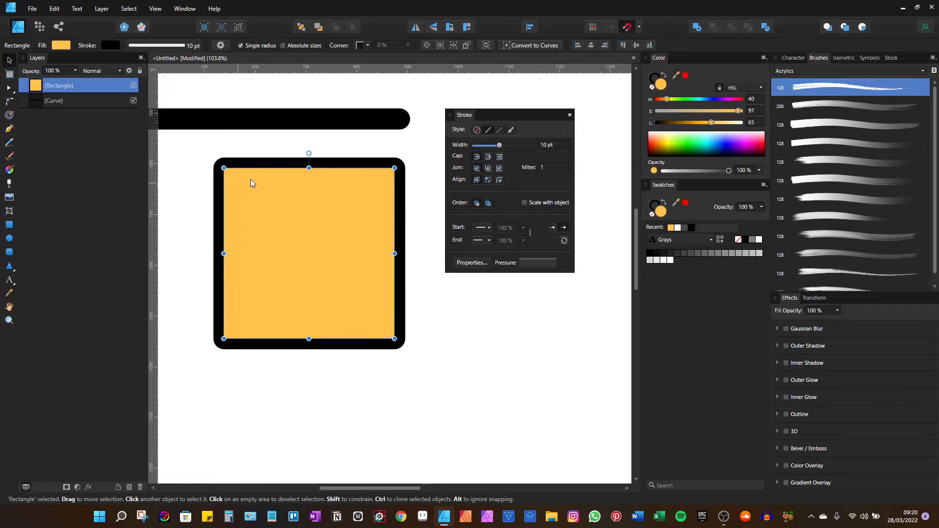
pyautogui.click(488, 204)
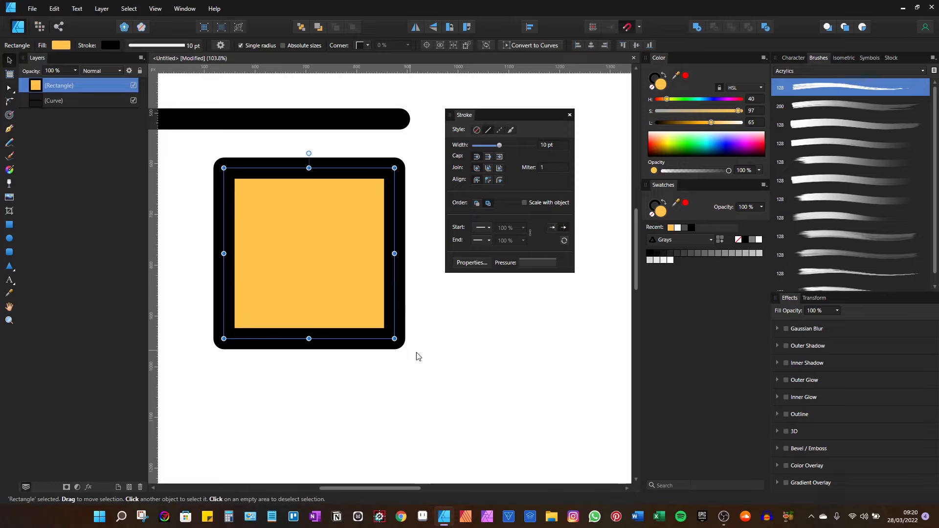
# Compare shrinking the square from its lower-right corner with Scale with object disabled and enabled, leaving the option enabled.
pyautogui.moveTo(394, 337); pyautogui.dragTo(260, 183)
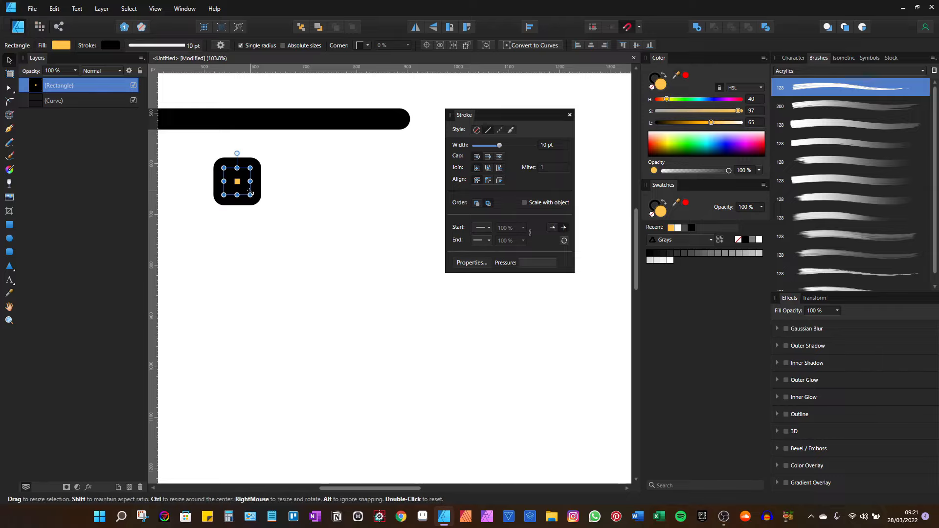
pyautogui.moveTo(249, 195); pyautogui.dragTo(394, 339)
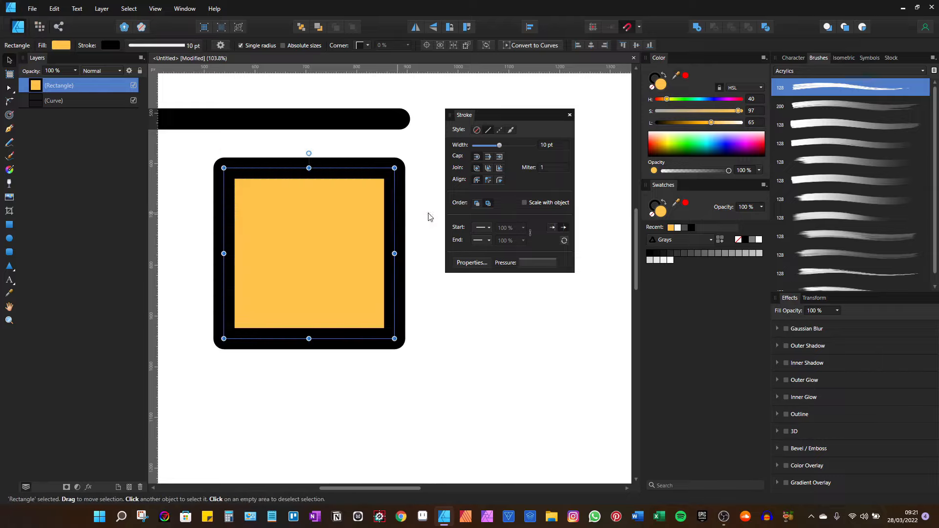
pyautogui.click(541, 202)
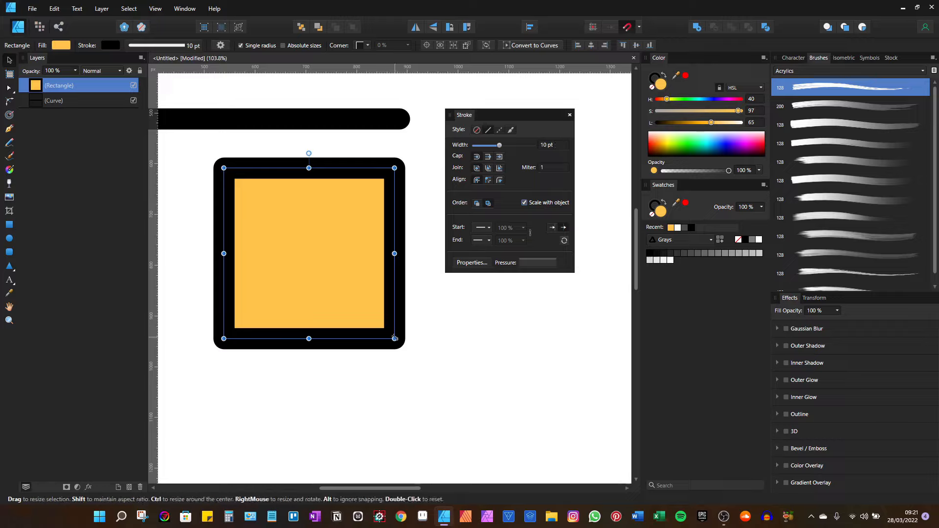
pyautogui.moveTo(395, 338)
pyautogui.mouseDown()
pyautogui.moveTo(370, 268)
pyautogui.moveTo(299, 181)
pyautogui.mouseUp()
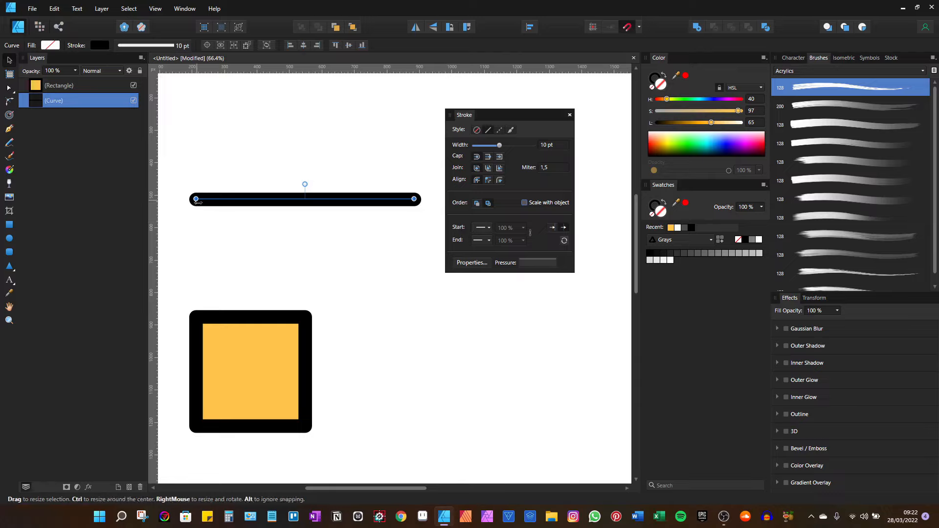
pyautogui.press('p')
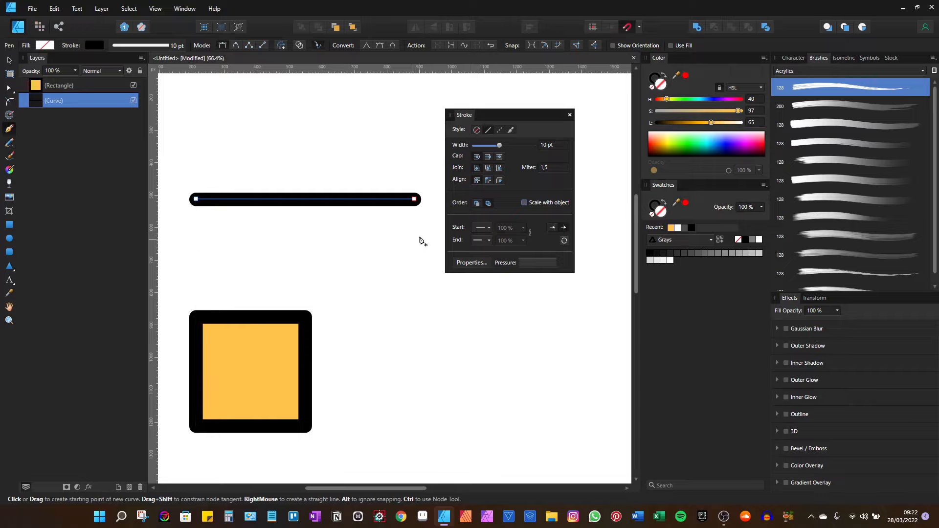
pyautogui.press('v')
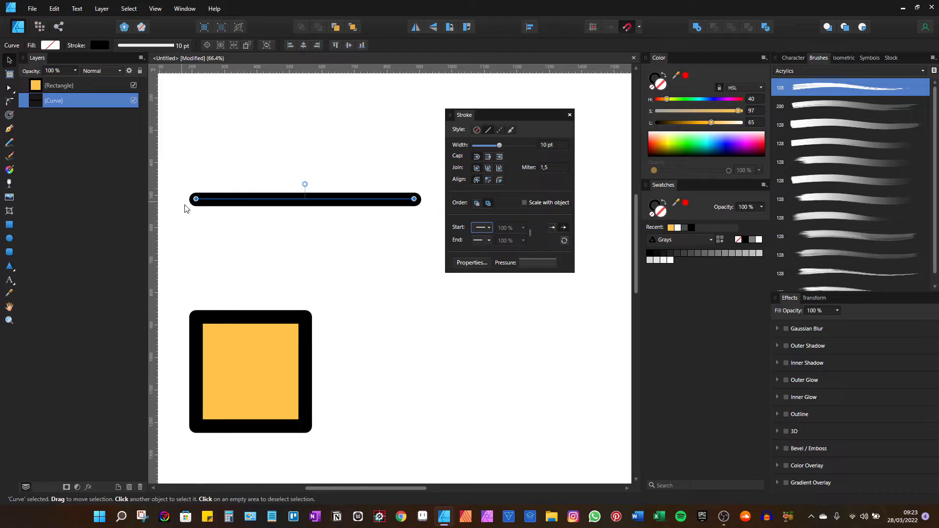
# Preview the available start arrowhead styles on the line and apply the Simple one.
pyautogui.click(482, 229)
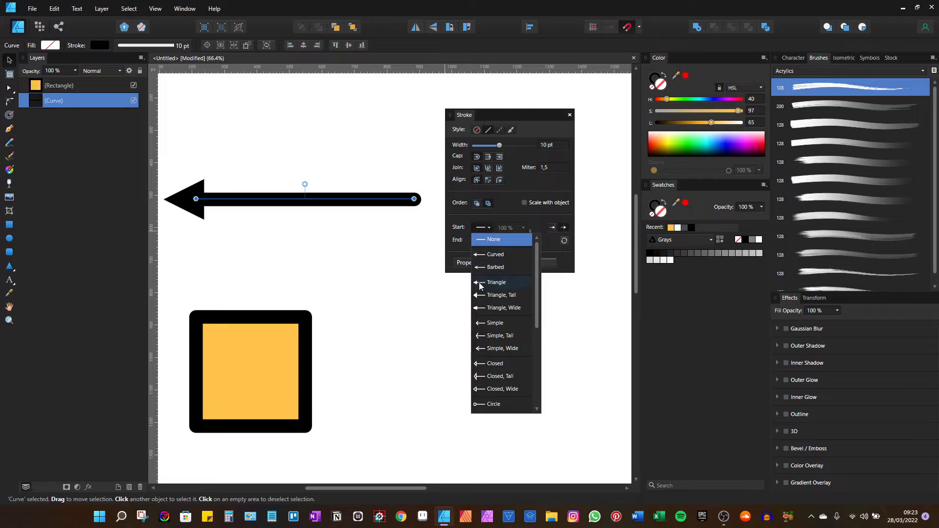
pyautogui.scroll(-2, 482, 342)
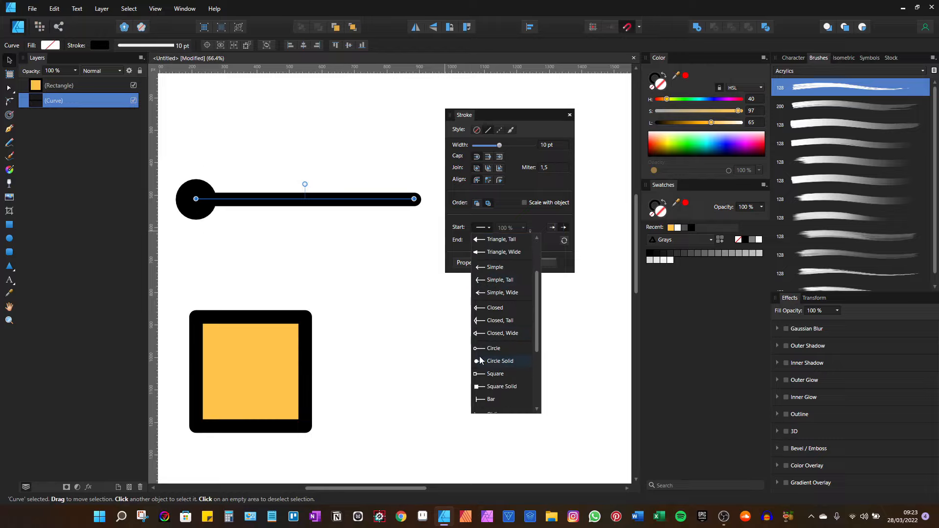
pyautogui.scroll(-2, 484, 364)
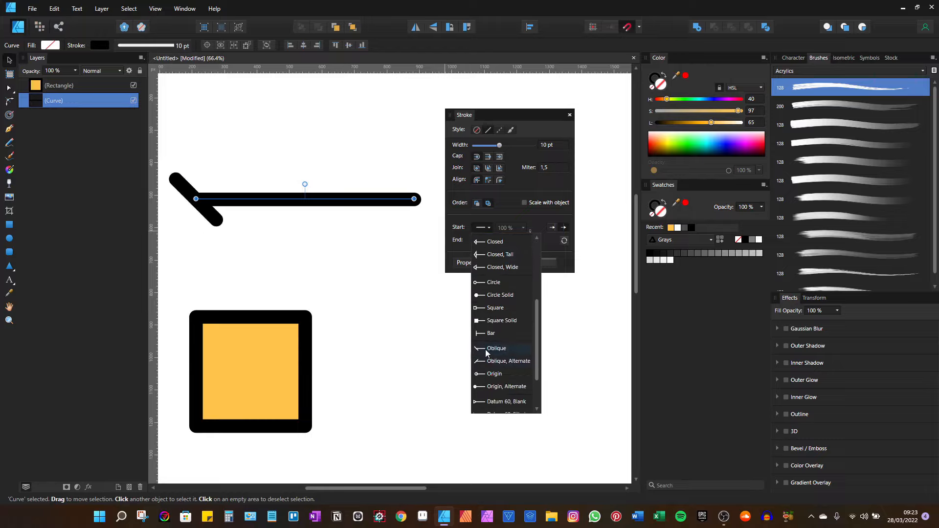
pyautogui.scroll(-2, 483, 370)
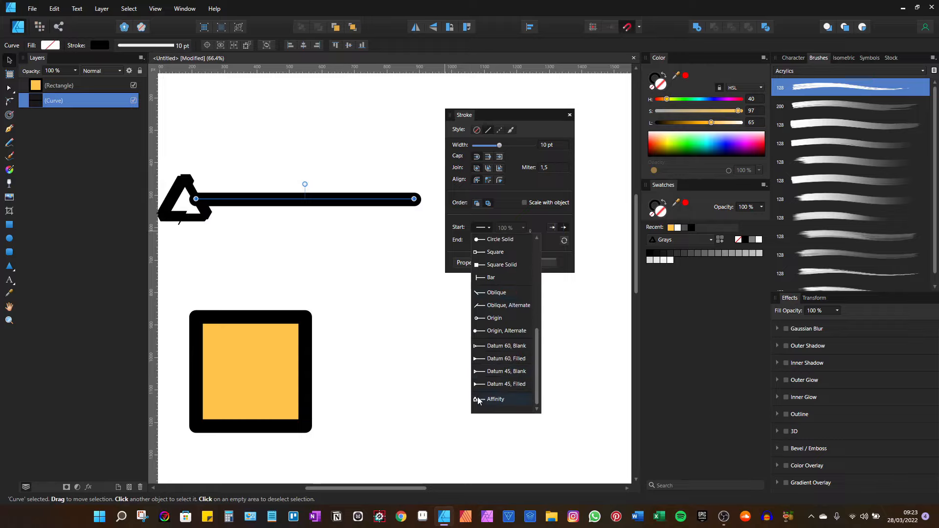
pyautogui.scroll(2, 489, 336)
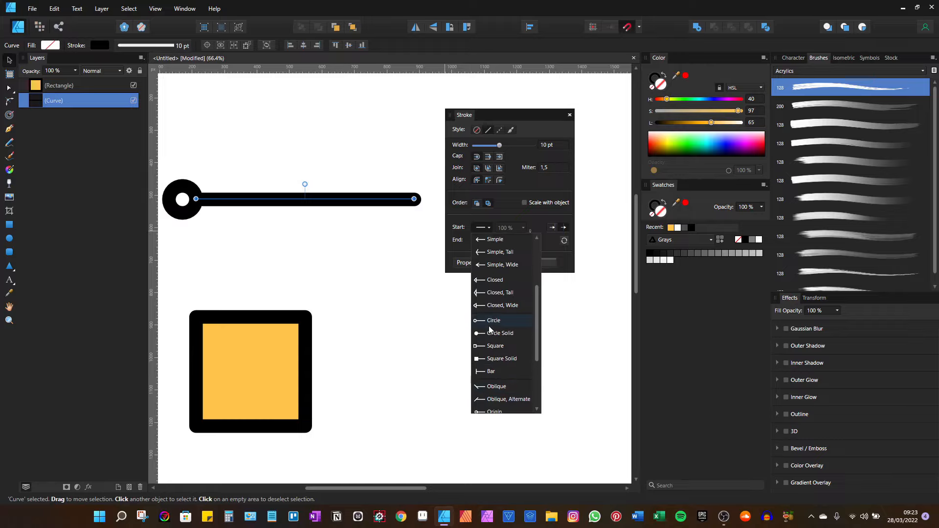
pyautogui.scroll(1, 489, 326)
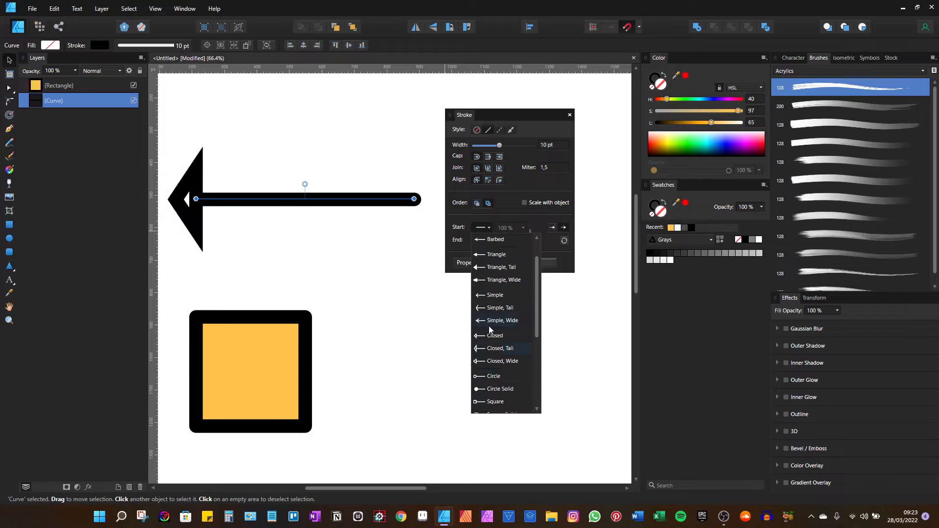
pyautogui.click(484, 297)
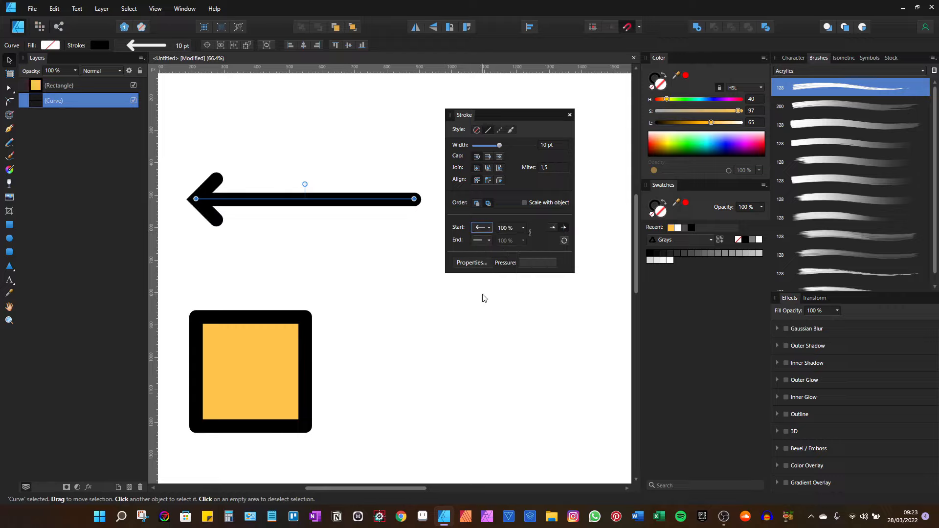
# Scale the start arrowhead to 75% and try placing it within the line before restoring its placement at the line's end.
pyautogui.click(523, 228)
pyautogui.moveTo(525, 241); pyautogui.dragTo(521, 242)
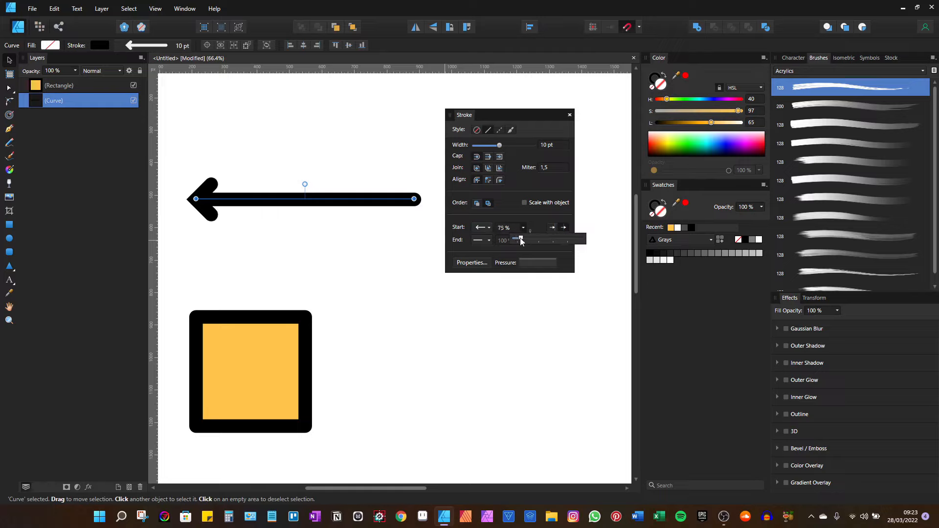
pyautogui.click(551, 229)
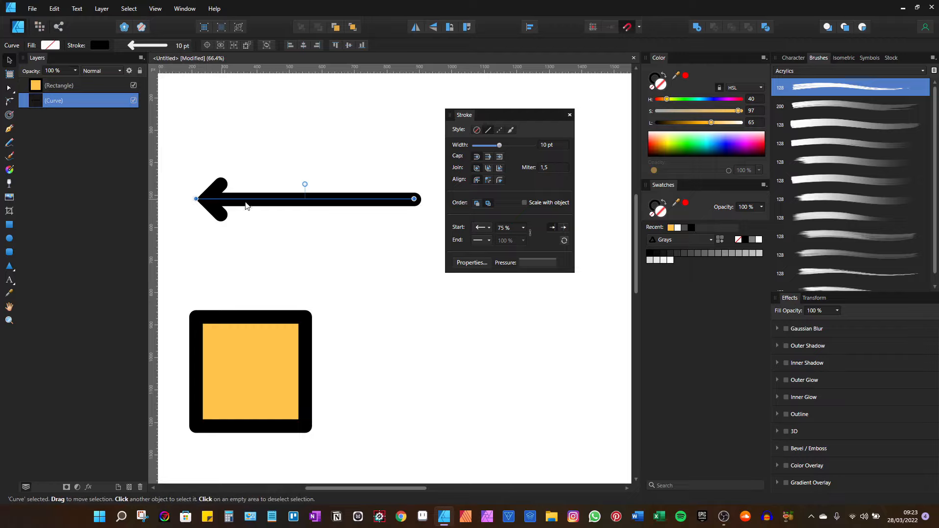
pyautogui.click(566, 227)
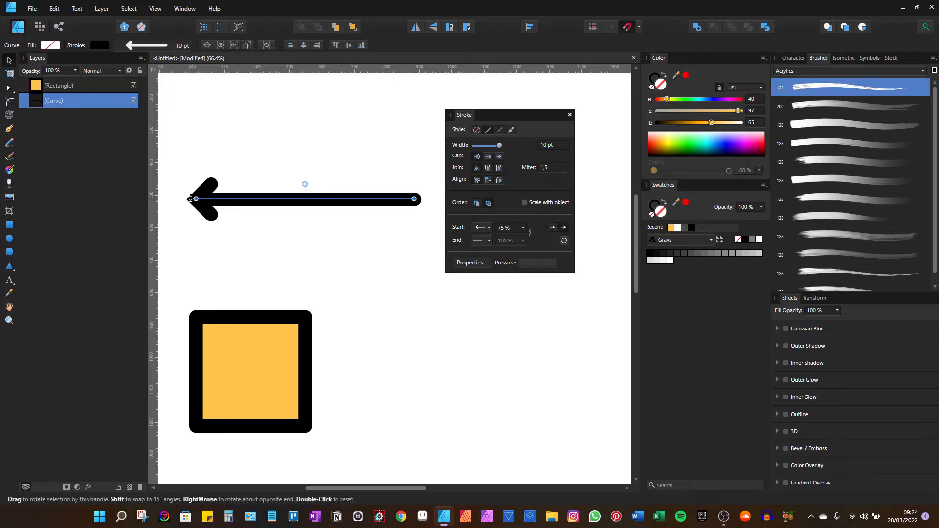
# Add a Simple arrowhead to the line's end and change it to the Closed style.
pyautogui.click(482, 242)
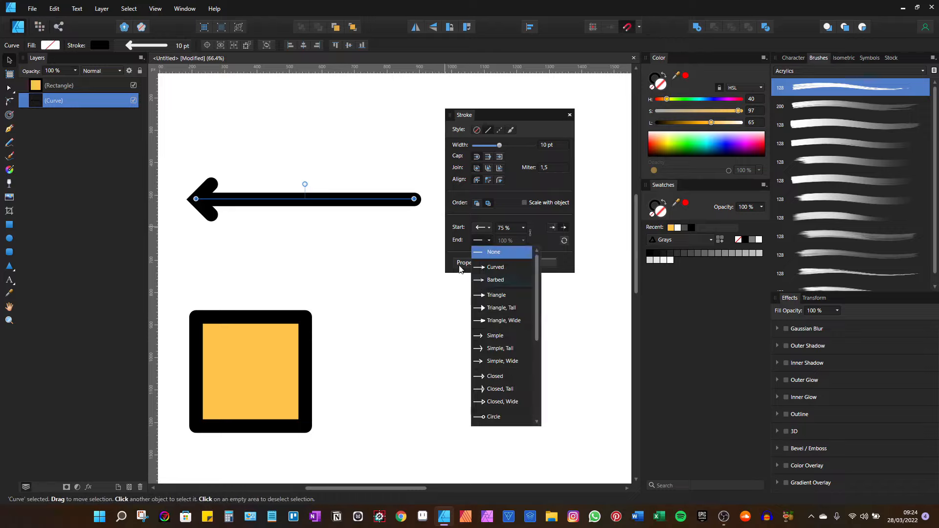
pyautogui.click(495, 335)
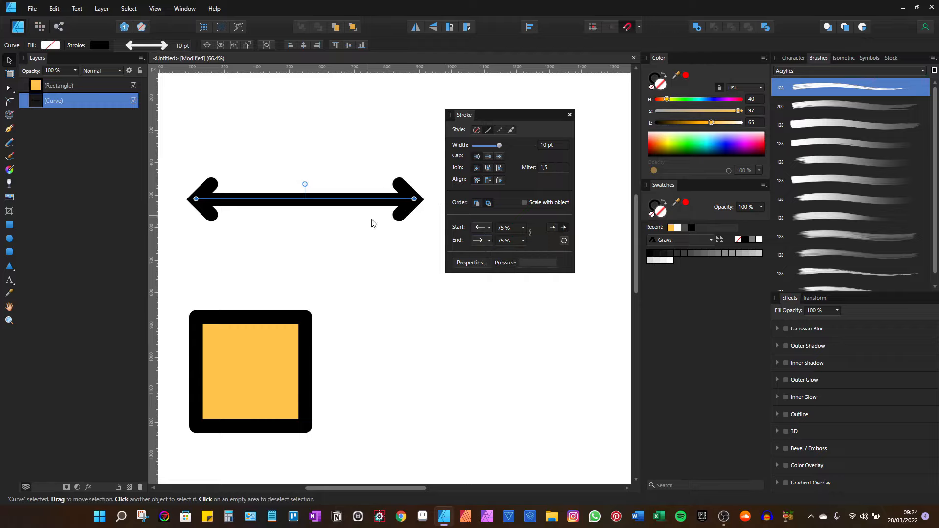
pyautogui.click(488, 241)
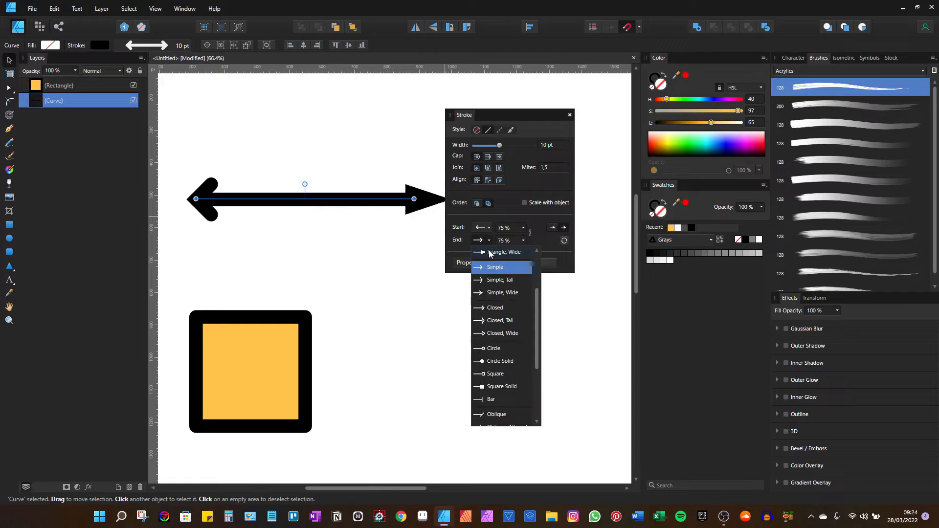
pyautogui.click(489, 308)
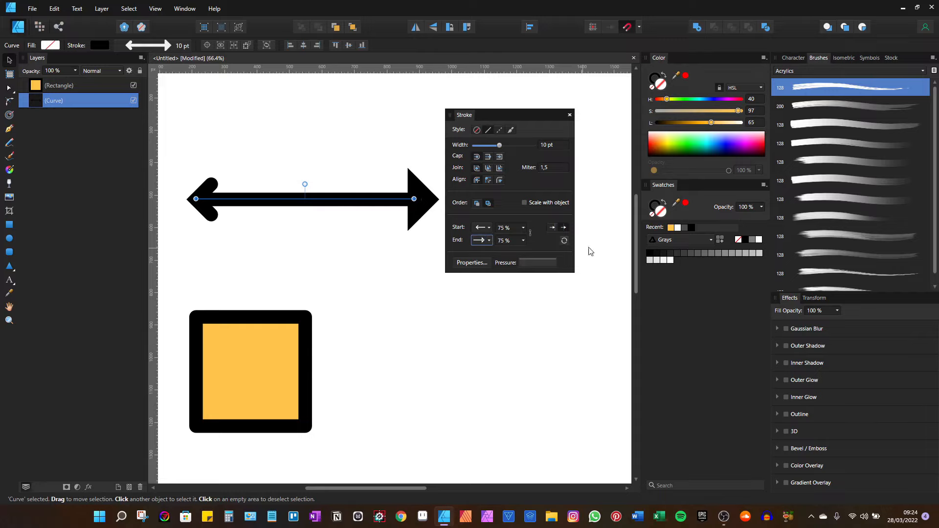
# Swap the line's start and end arrowheads and browse the start styles without picking another one.
pyautogui.click(564, 241)
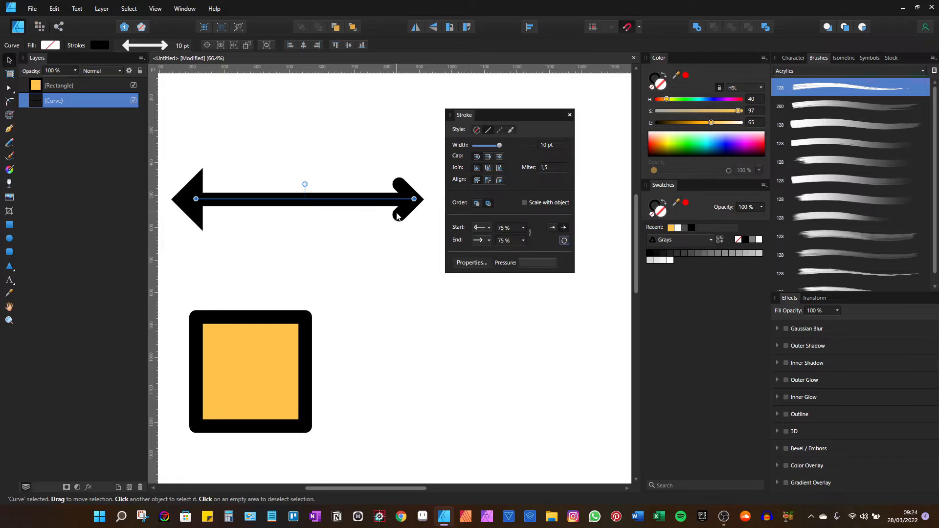
pyautogui.click(485, 228)
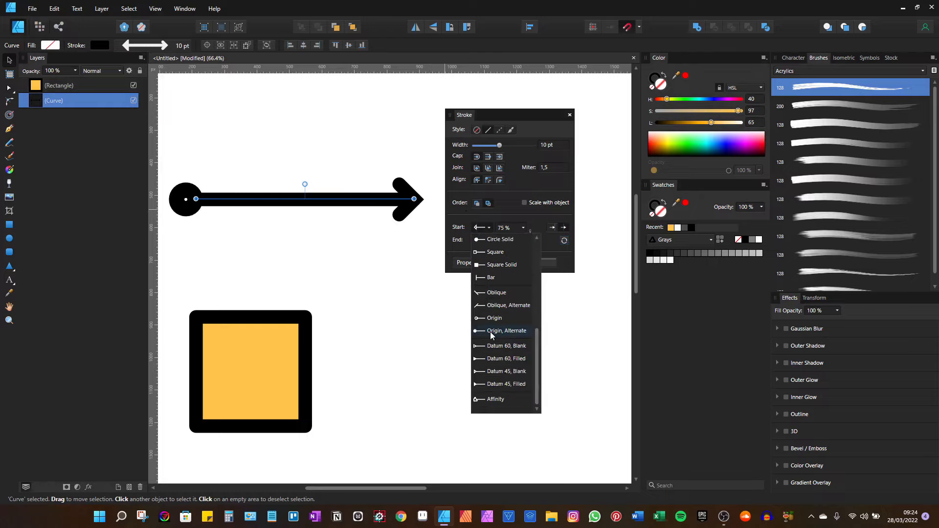
pyautogui.click(481, 213)
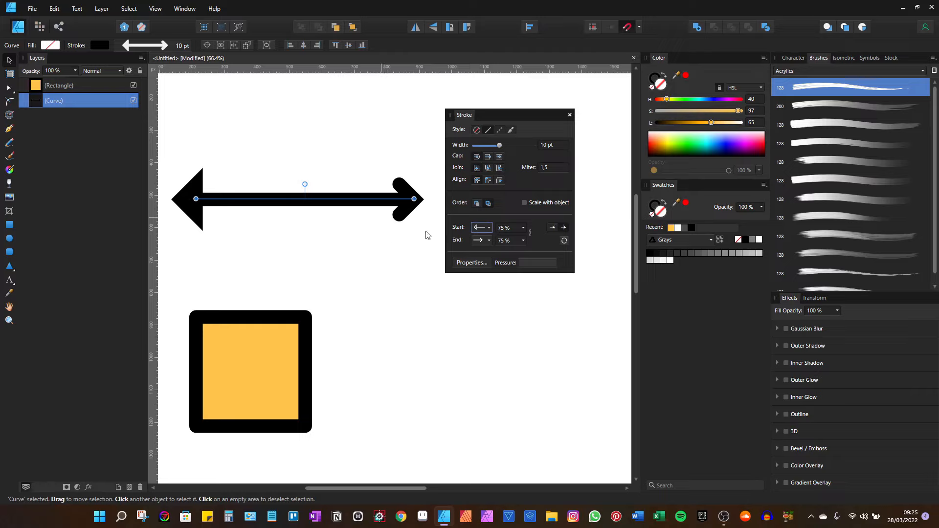
# Remove both arrowheads from the line by setting its start and end styles to None.
pyautogui.click(486, 227)
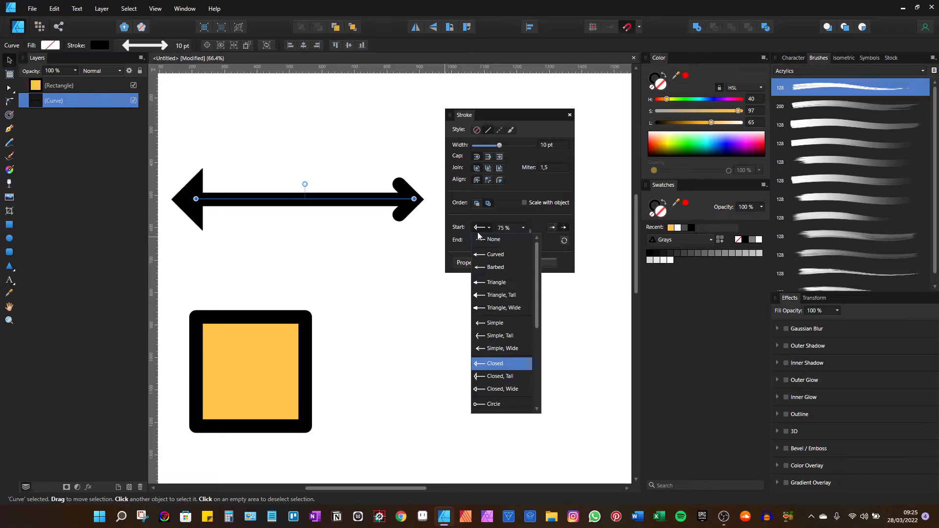
pyautogui.click(492, 239)
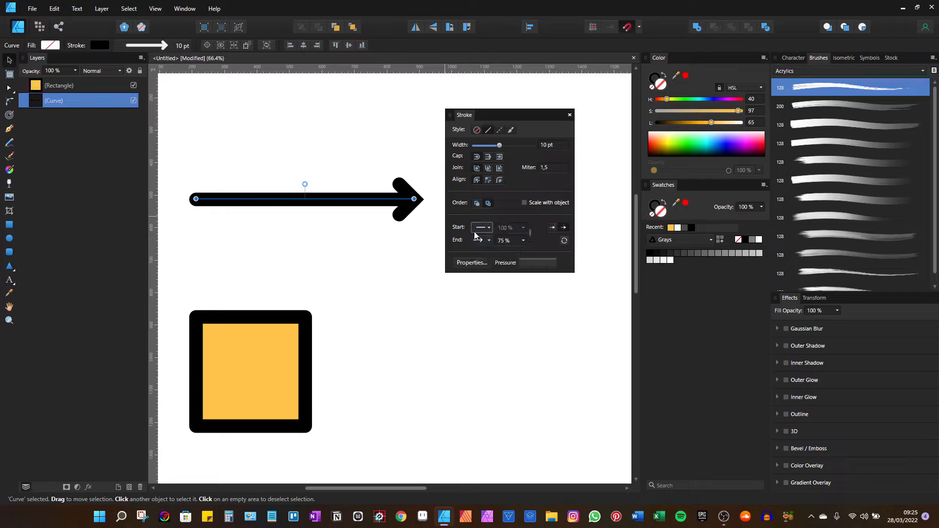
pyautogui.click(481, 240)
pyautogui.click(491, 253)
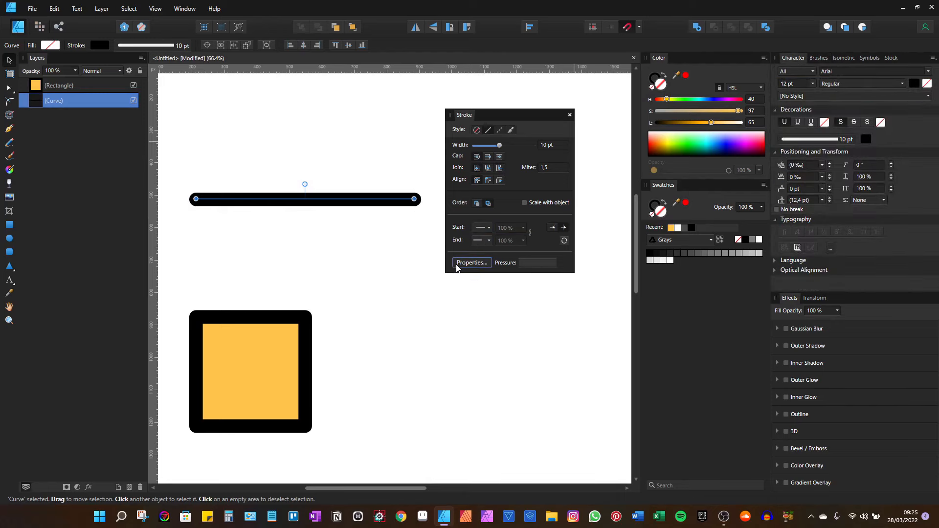
# Inspect the brush properties of the long line's stroke and close them.
pyautogui.click(459, 263)
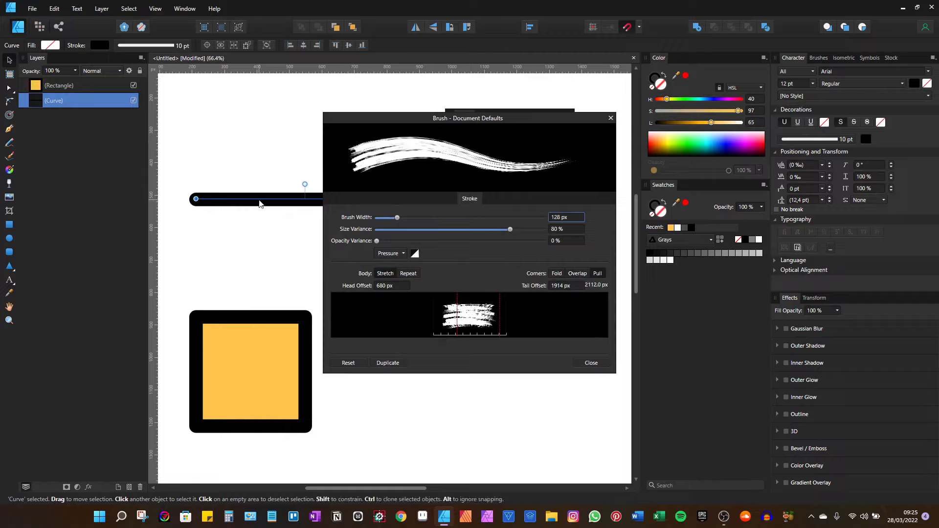
pyautogui.click(610, 118)
# Draw a second straight horizontal line with the Pen tool between the long line and the square, spanning the square's width.
pyautogui.click(9, 128)
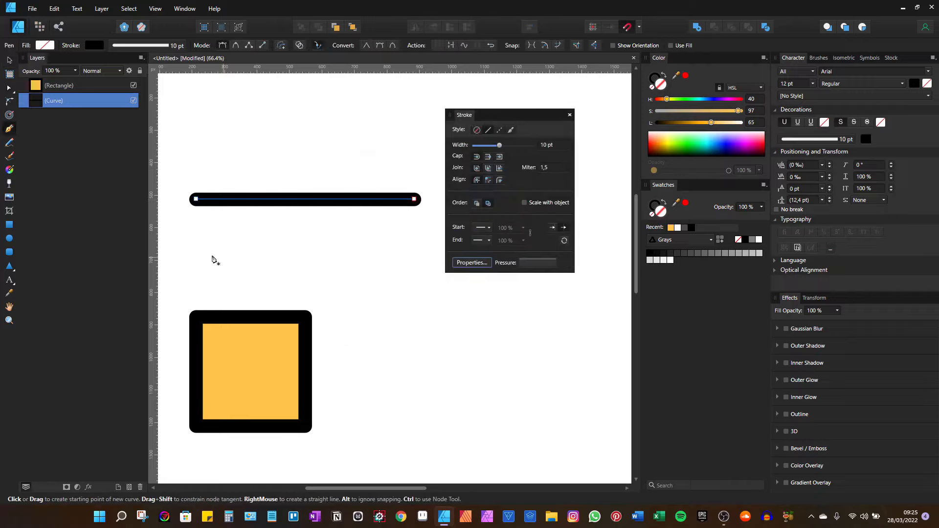
pyautogui.click(197, 238)
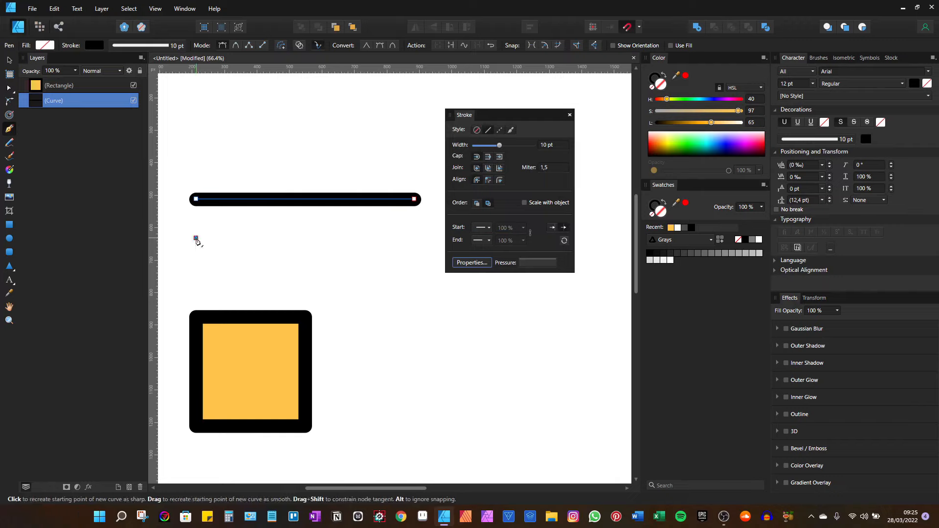
pyautogui.click(304, 238)
pyautogui.press('v')
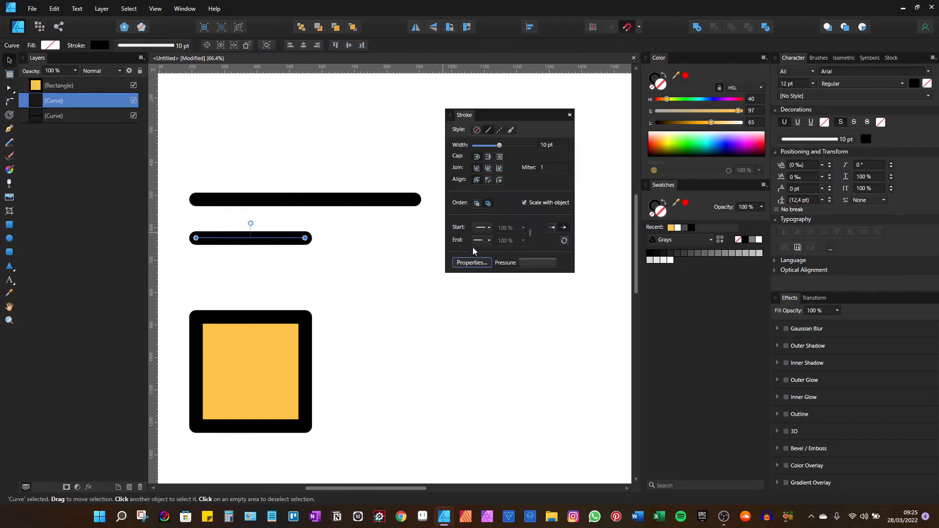
# Set the brush width to 45 px and the size variance to 71% in the new line's stroke properties.
pyautogui.click(472, 263)
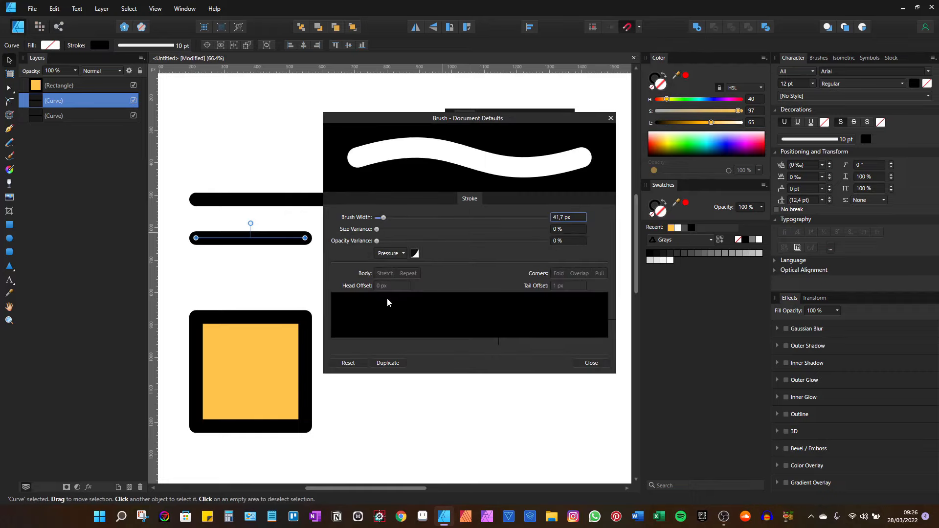
pyautogui.moveTo(512, 121)
pyautogui.mouseDown()
pyautogui.moveTo(522, 150)
pyautogui.moveTo(508, 126)
pyautogui.mouseUp()
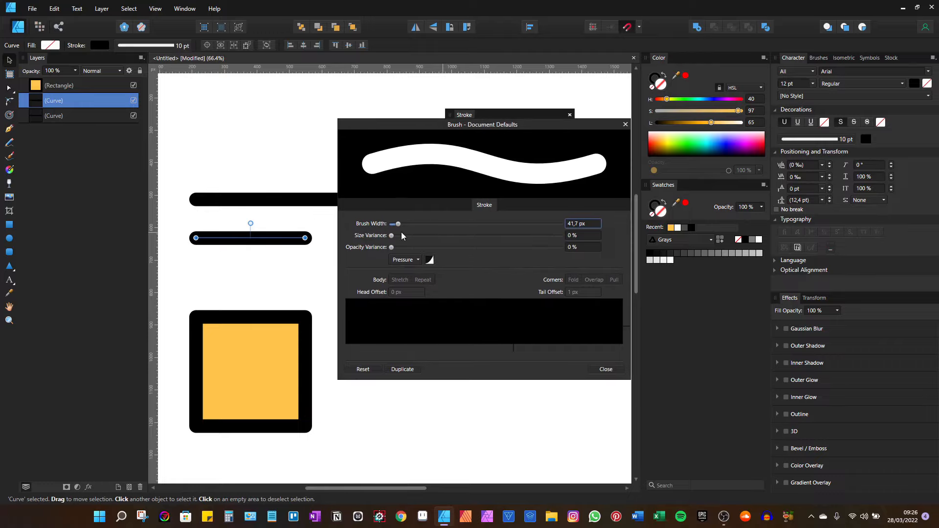
pyautogui.moveTo(400, 224); pyautogui.dragTo(399, 226)
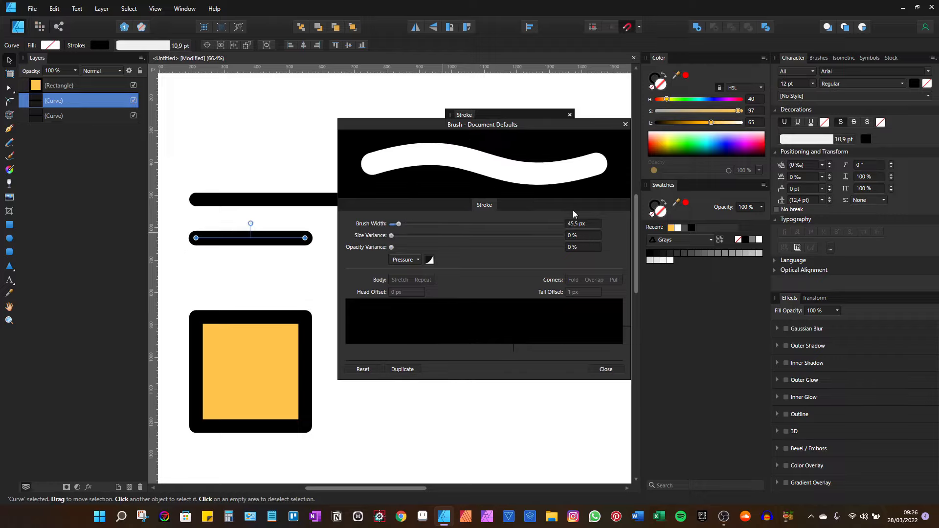
pyautogui.scroll(-1, 581, 225)
pyautogui.moveTo(392, 236); pyautogui.dragTo(512, 234)
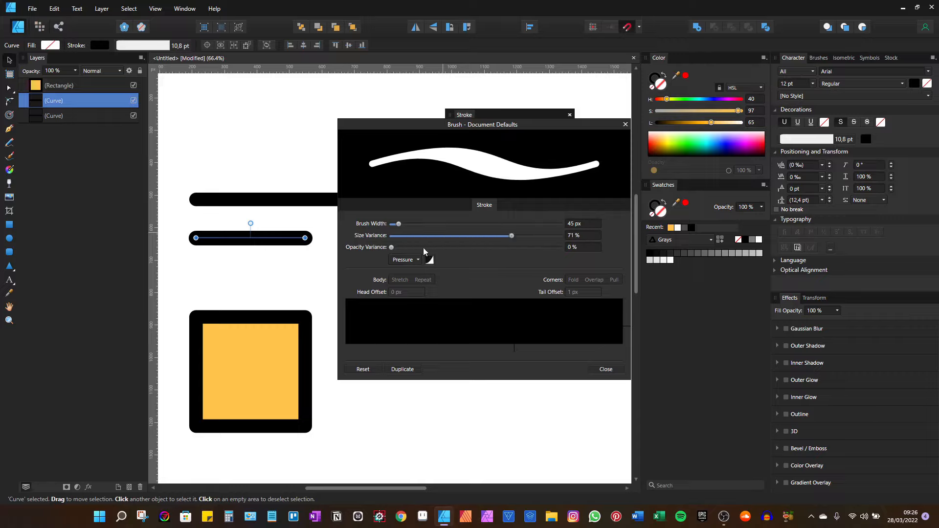
# Try an opacity variance of 83% on the brush and return it to 0%.
pyautogui.moveTo(392, 246)
pyautogui.mouseDown()
pyautogui.moveTo(541, 243)
pyautogui.moveTo(532, 243)
pyautogui.mouseUp()
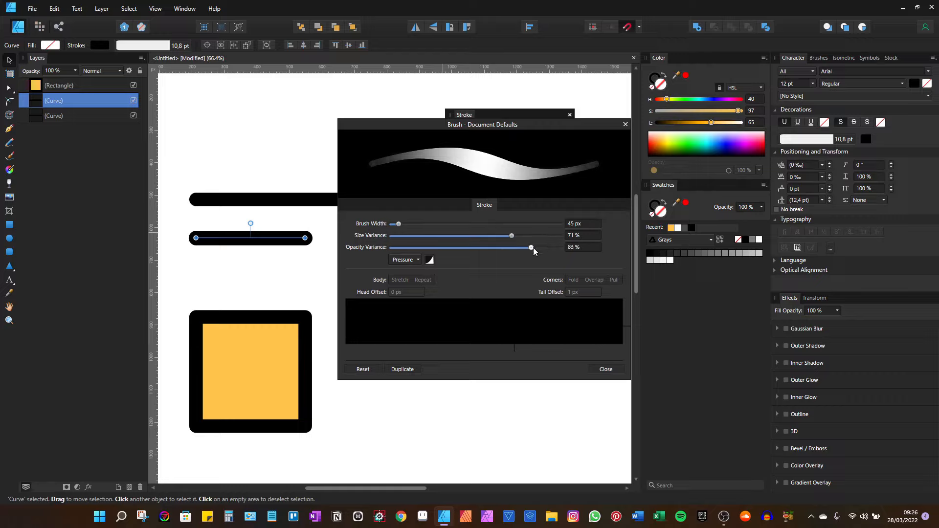
pyautogui.moveTo(533, 247); pyautogui.dragTo(385, 249)
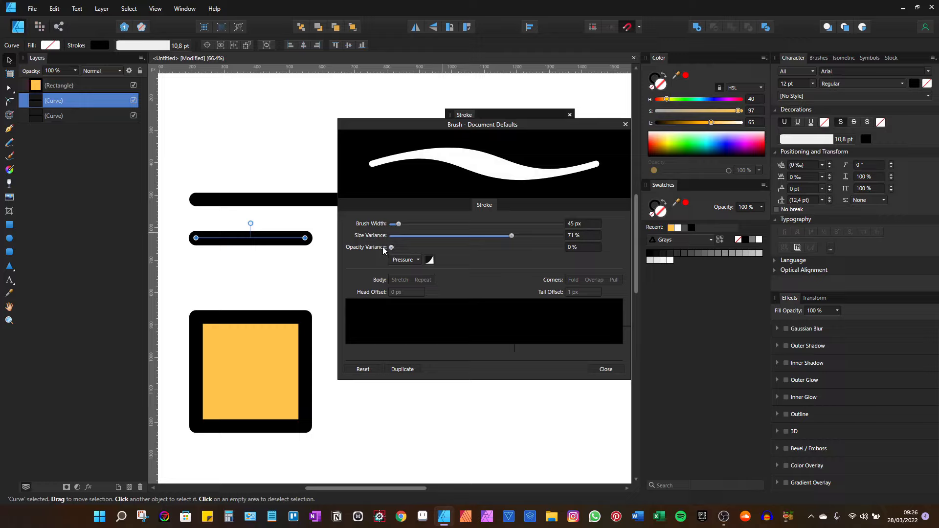
# Review the brush's controller options, keep Pressure, and apply the S-shaped standard profile to its curve.
pyautogui.click(407, 261)
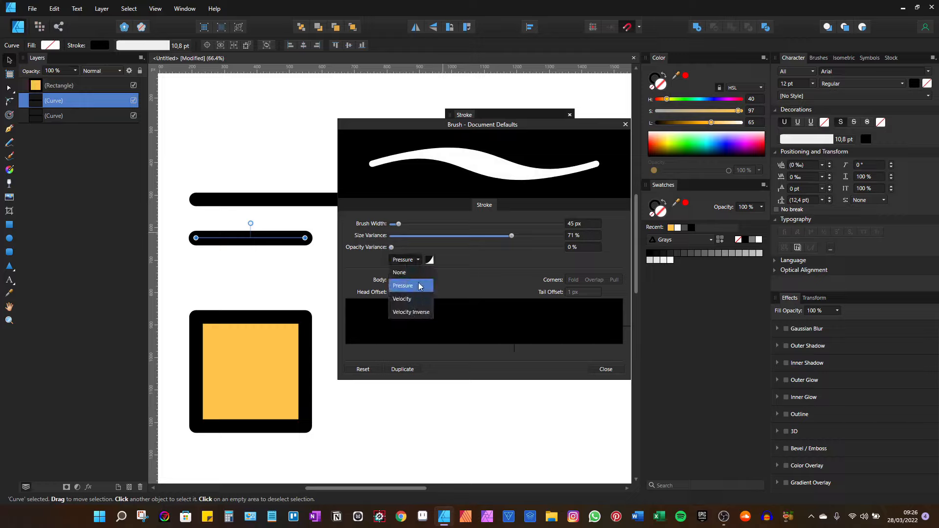
pyautogui.click(430, 261)
pyautogui.click(430, 261)
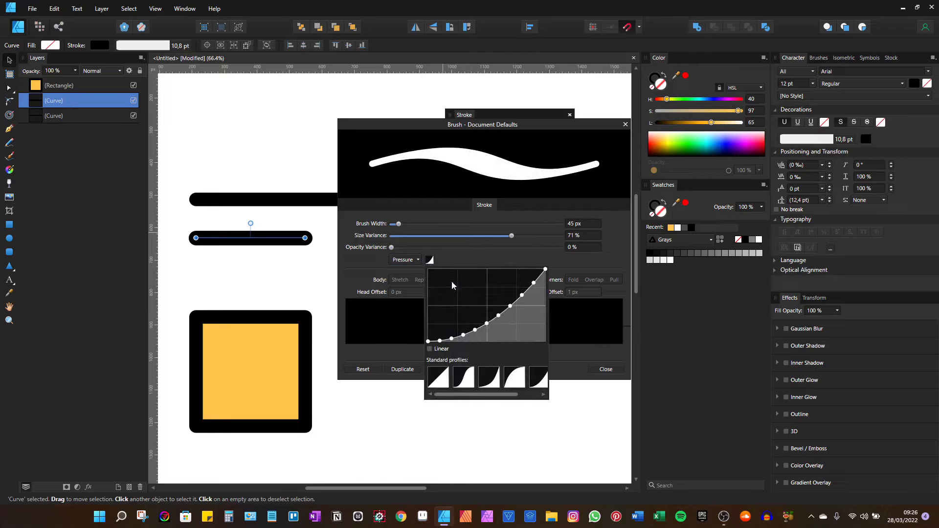
pyautogui.click(463, 379)
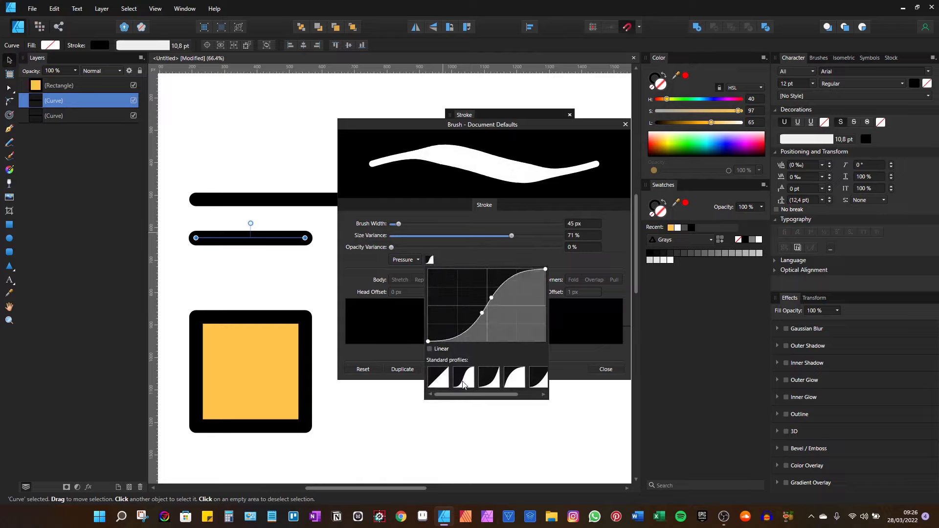
# Try the remaining standard profiles on the brush's pressure curve and finish with the linear diagonal profile.
pyautogui.click(497, 381)
pyautogui.click(514, 381)
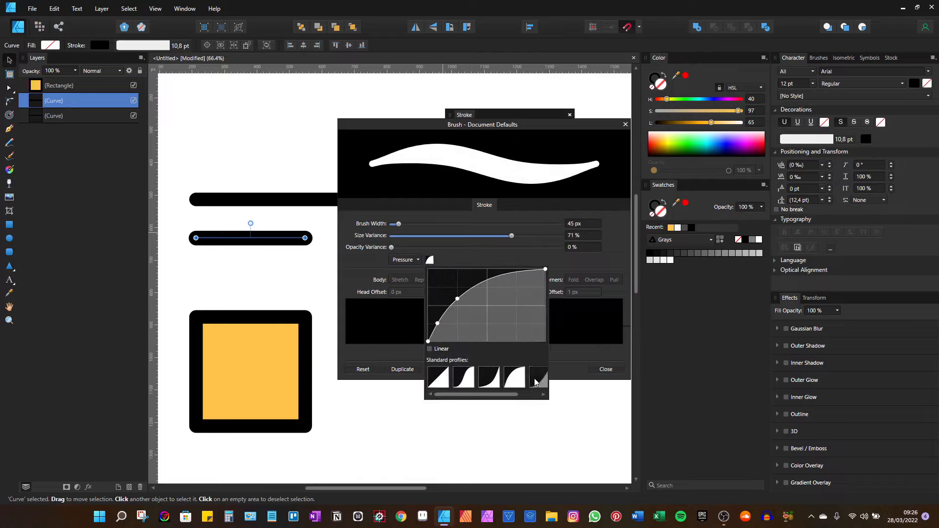
pyautogui.click(535, 380)
pyautogui.click(442, 381)
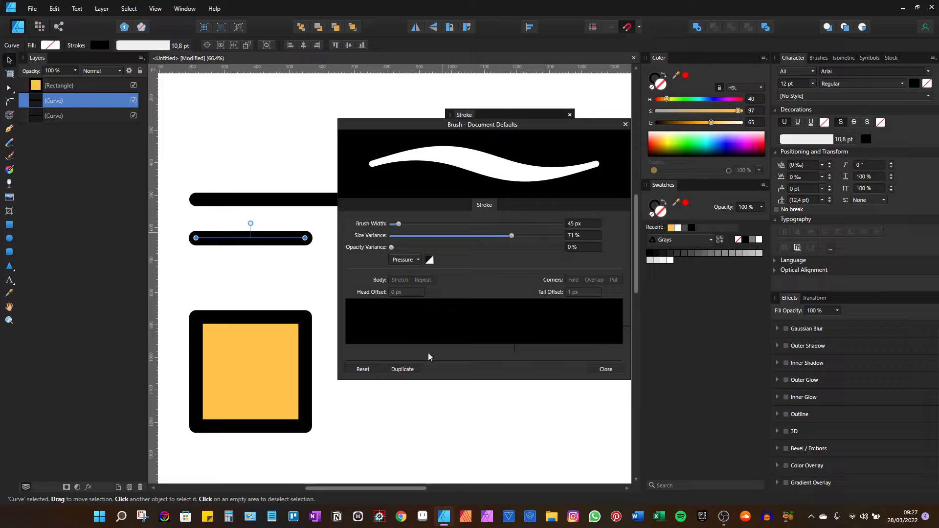
# Reset the brush properties to their original width and variance settings.
pyautogui.click(353, 370)
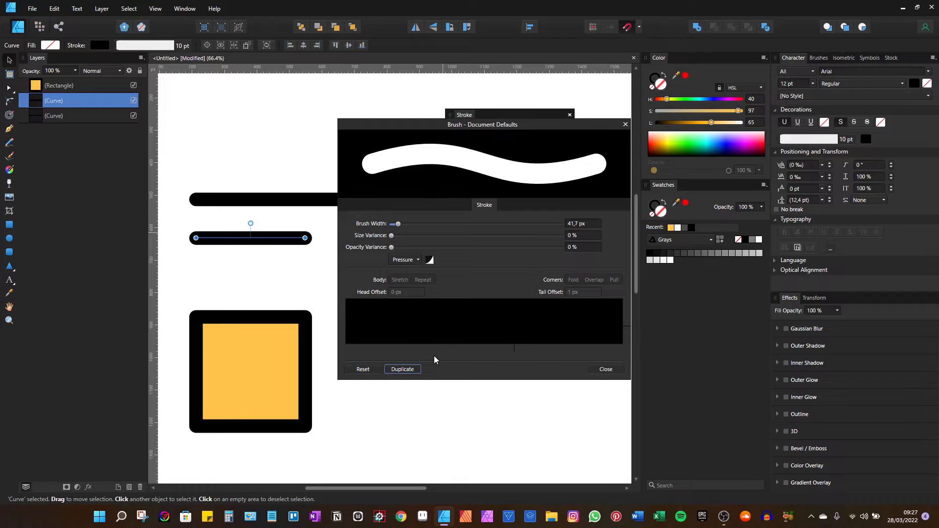
pyautogui.click(361, 370)
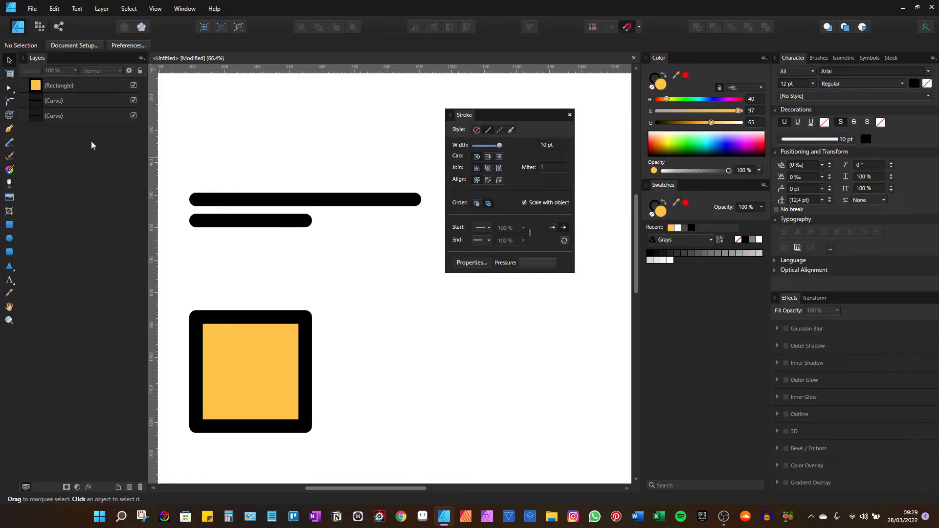
# Draw an open curve with the Pen tool between the short line and the square, bending downward toward its end.
pyautogui.click(10, 129)
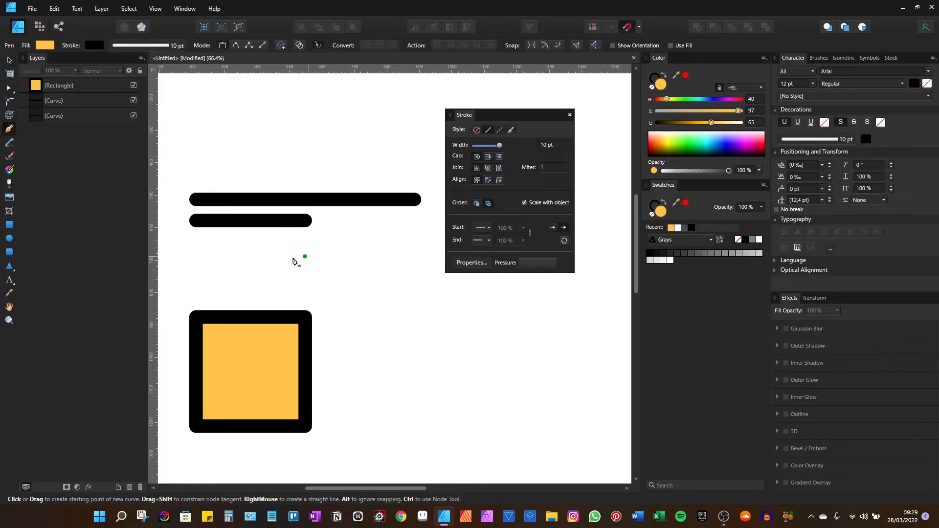
pyautogui.click(196, 252)
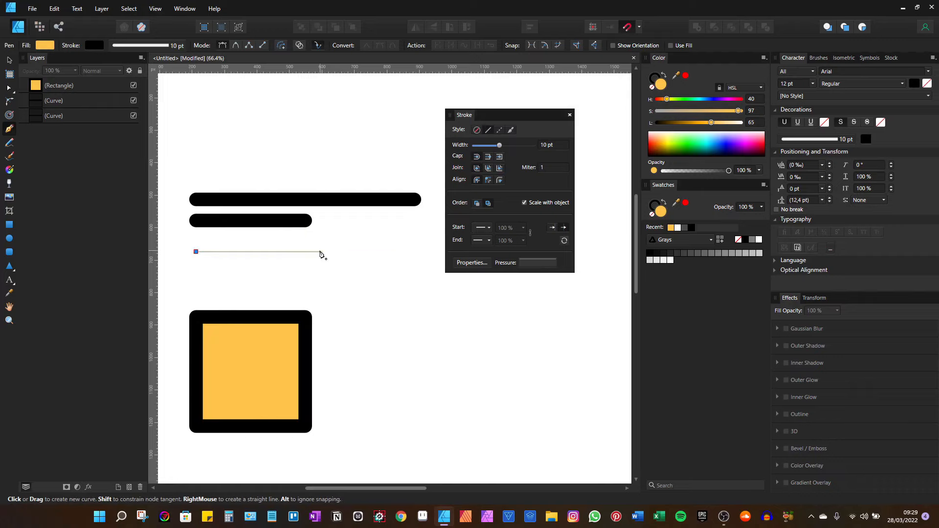
pyautogui.click(371, 252)
pyautogui.hotkey('ctrl', 'z')
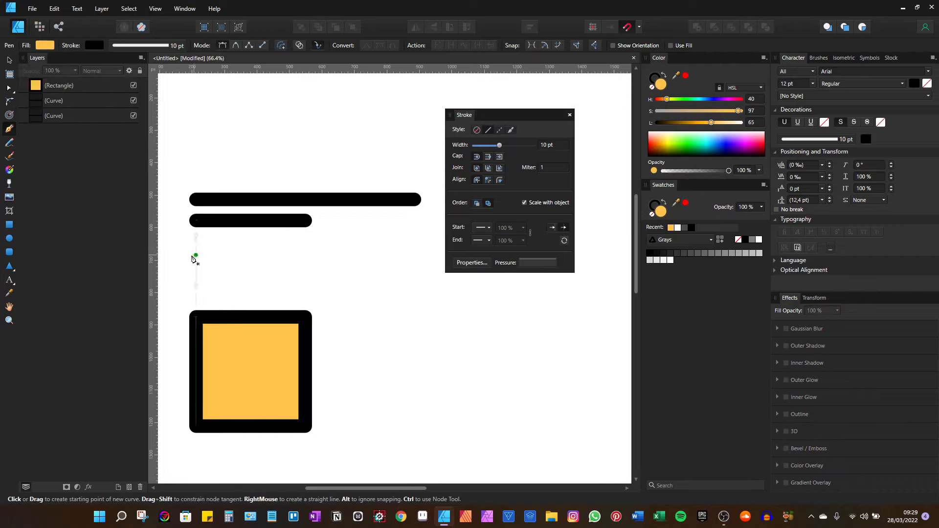
pyautogui.click(195, 259)
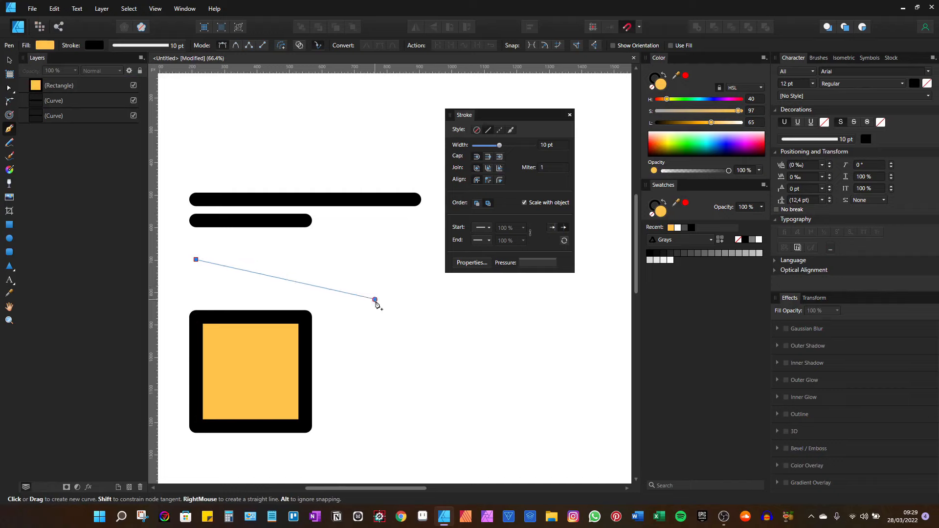
pyautogui.moveTo(375, 300); pyautogui.dragTo(413, 351)
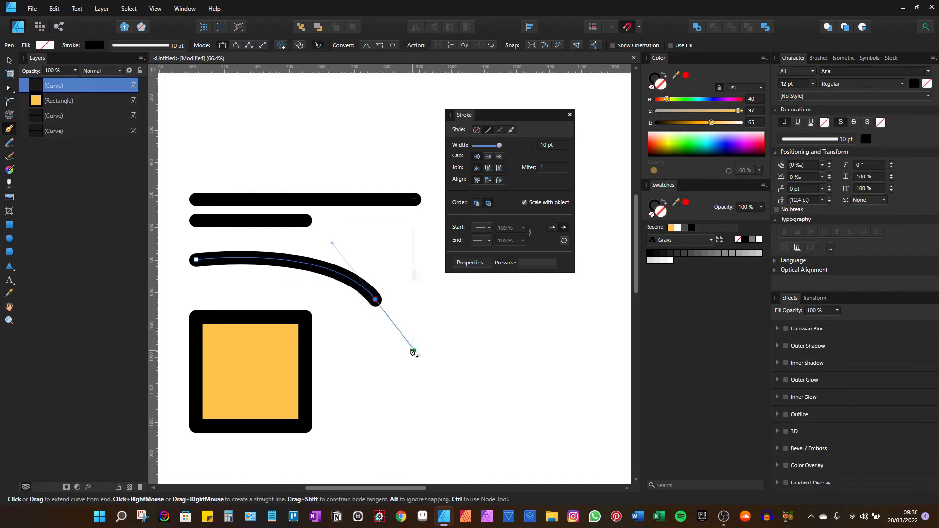
pyautogui.press('v')
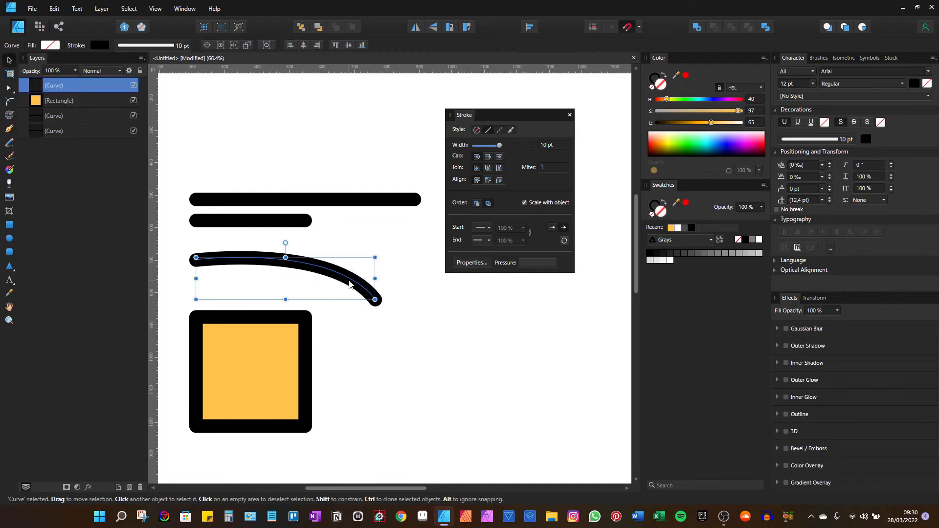
# Lower the start of the curve's pressure profile to about a quarter of full height, then save the profile.
pyautogui.click(527, 260)
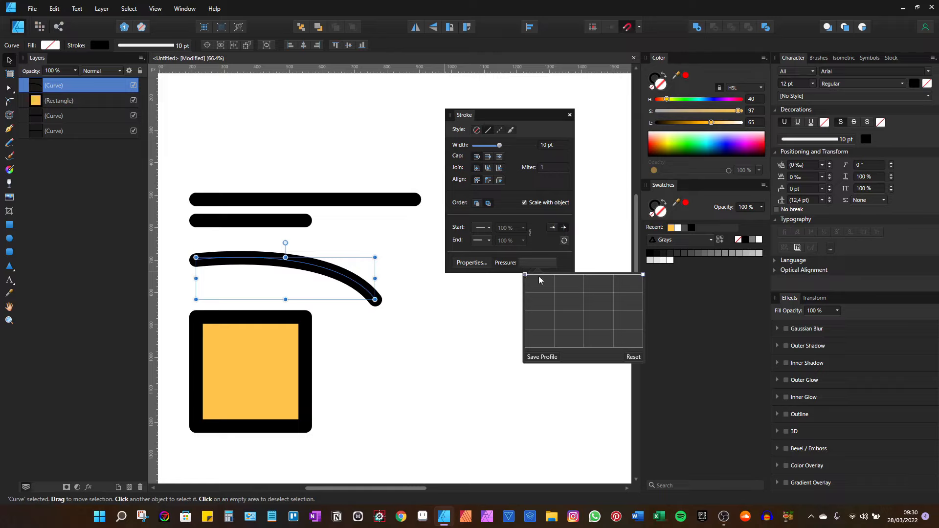
pyautogui.click(642, 275)
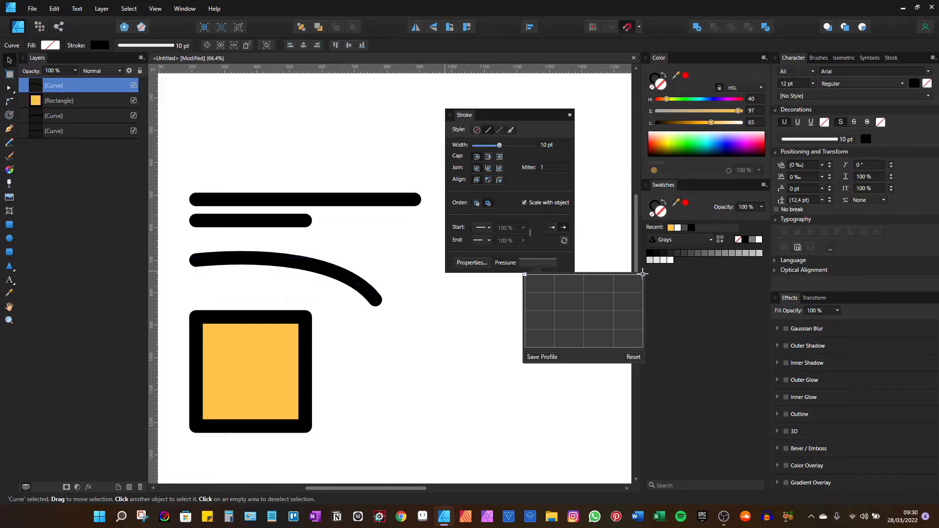
pyautogui.click(536, 265)
pyautogui.click(536, 265)
pyautogui.click(525, 275)
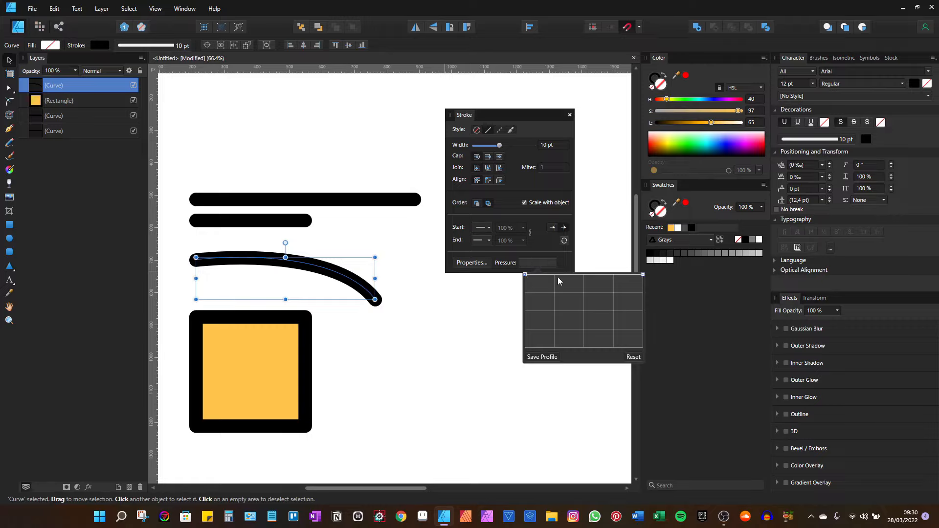
pyautogui.click(643, 274)
pyautogui.moveTo(524, 274)
pyautogui.mouseDown()
pyautogui.moveTo(524, 311)
pyautogui.moveTo(524, 275)
pyautogui.mouseUp()
pyautogui.moveTo(524, 274); pyautogui.dragTo(524, 328)
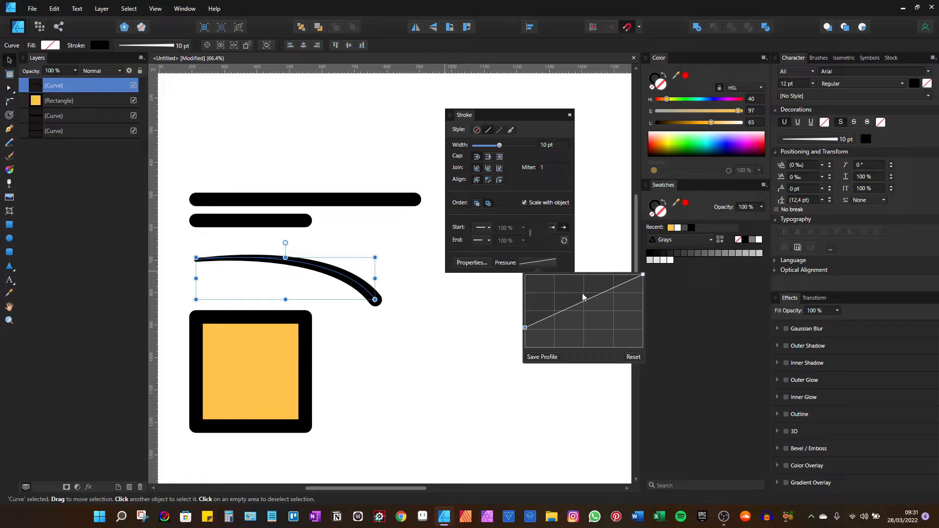
pyautogui.click(542, 361)
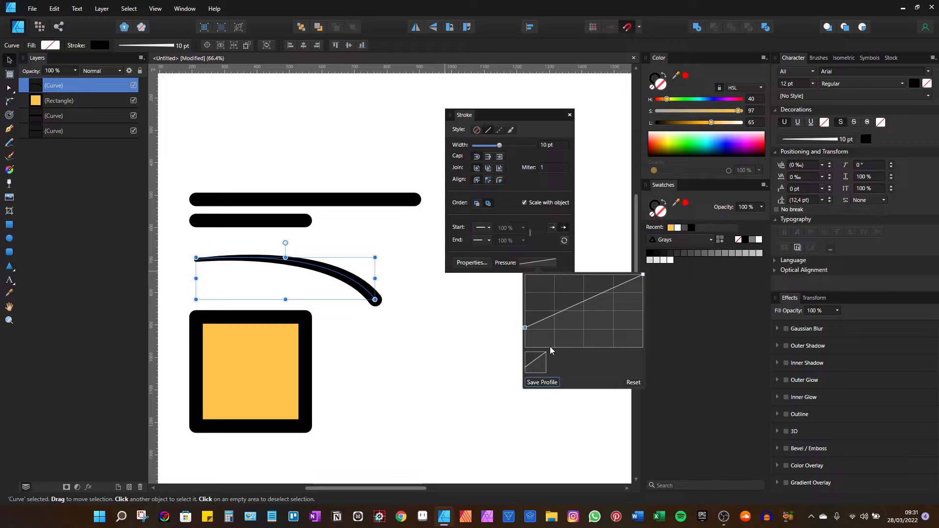
# Reset the pressure profile, try a middle node with a lowered start, and reset the profile again.
pyautogui.click(632, 383)
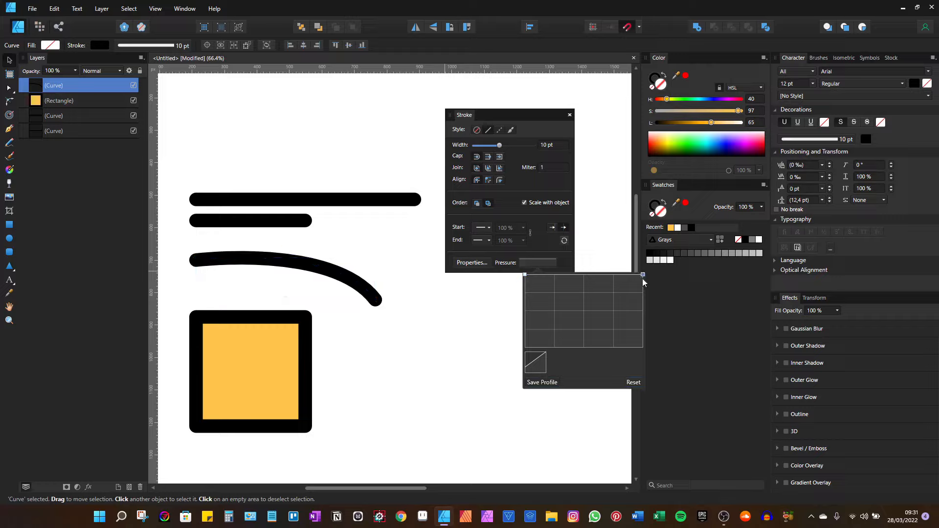
pyautogui.click(584, 274)
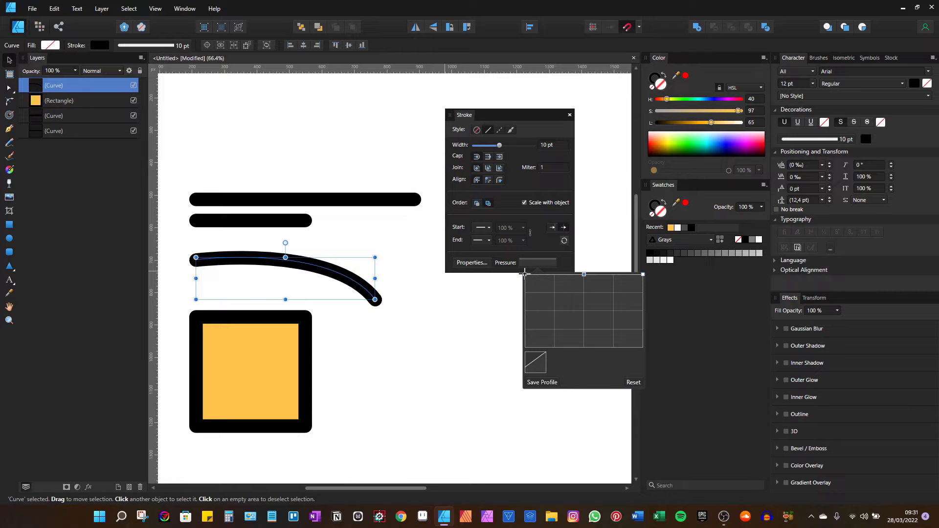
pyautogui.moveTo(523, 274)
pyautogui.mouseDown()
pyautogui.moveTo(518, 353)
pyautogui.moveTo(520, 318)
pyautogui.mouseUp()
pyautogui.click(633, 382)
# Add three evenly spaced nodes to the pressure profile and lower its start, middle and end to form a wave.
pyautogui.click(554, 274)
pyautogui.click(613, 274)
pyautogui.click(583, 275)
pyautogui.moveTo(524, 274); pyautogui.dragTo(524, 297)
pyautogui.moveTo(583, 274); pyautogui.dragTo(581, 299)
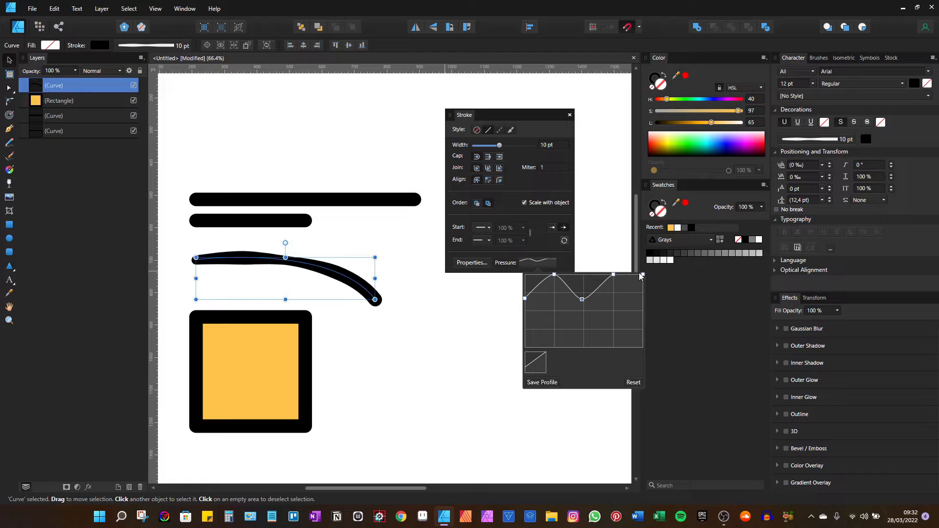
pyautogui.moveTo(642, 275); pyautogui.dragTo(642, 311)
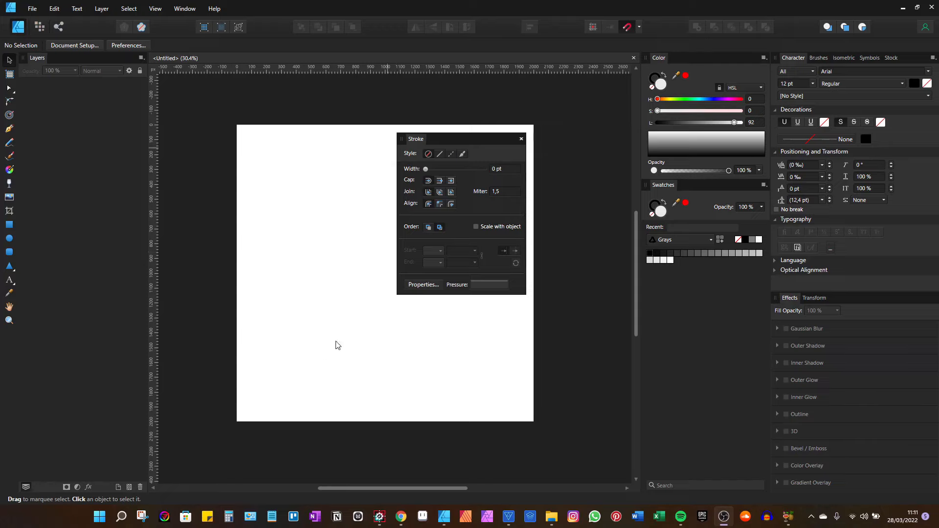
# Draw a straight horizontal line about 560 px long with the Pen tool in the left half of the blank page.
pyautogui.click(9, 129)
pyautogui.scroll(2, 265, 252)
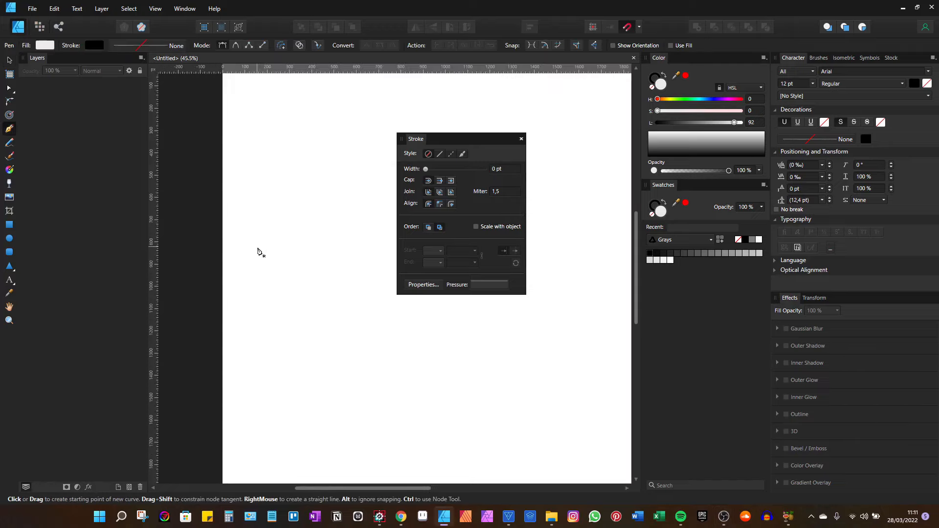
pyautogui.click(258, 249)
pyautogui.click(380, 249)
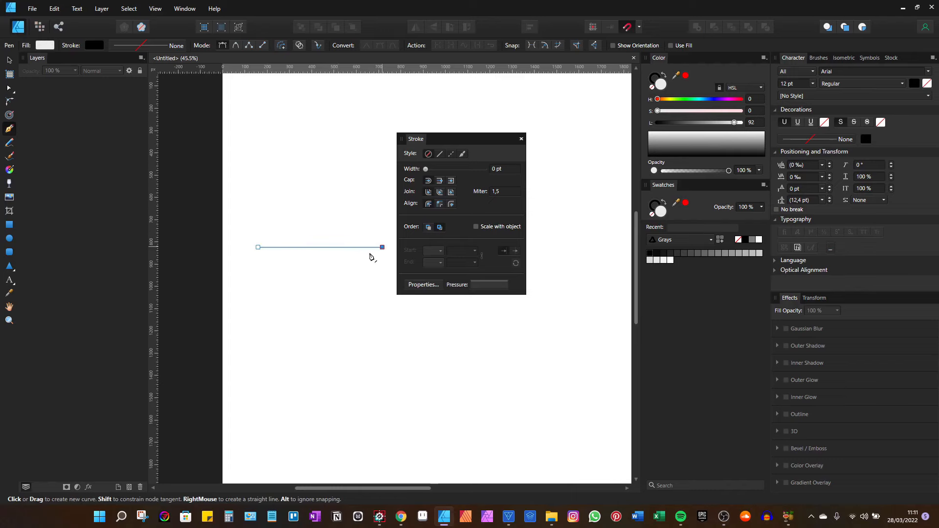
pyautogui.scroll(-1, 380, 249)
pyautogui.moveTo(376, 252); pyautogui.dragTo(360, 252)
# Set the new line's stroke width to 10 pt and switch to the Move tool.
pyautogui.scroll(2, 503, 171)
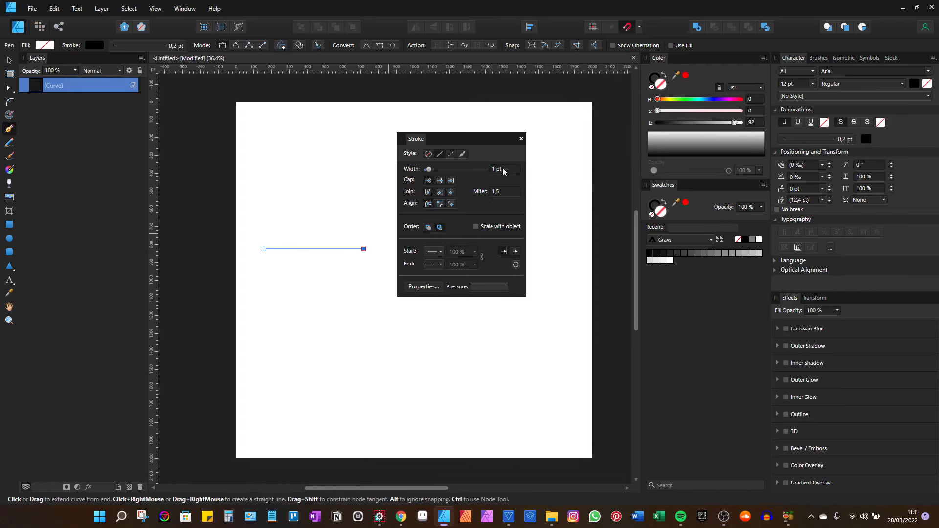
pyautogui.scroll(4, 503, 170)
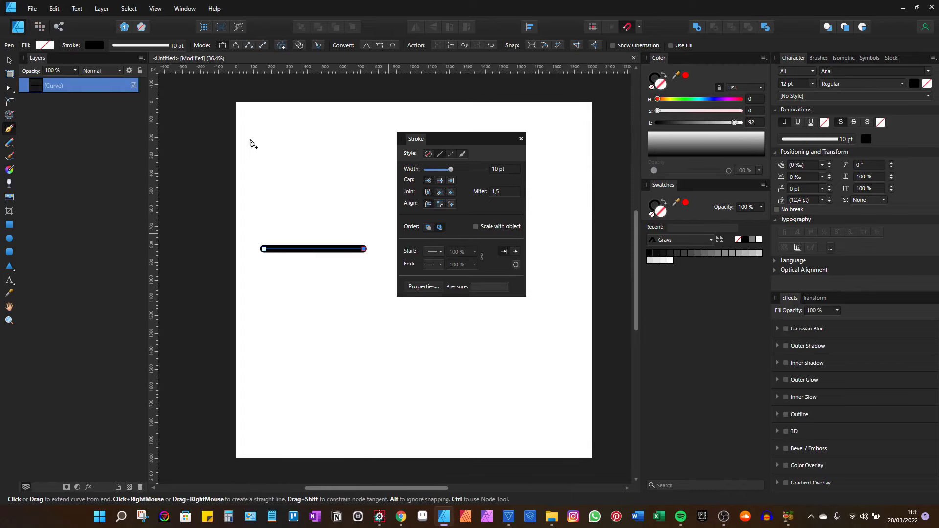
pyautogui.click(9, 60)
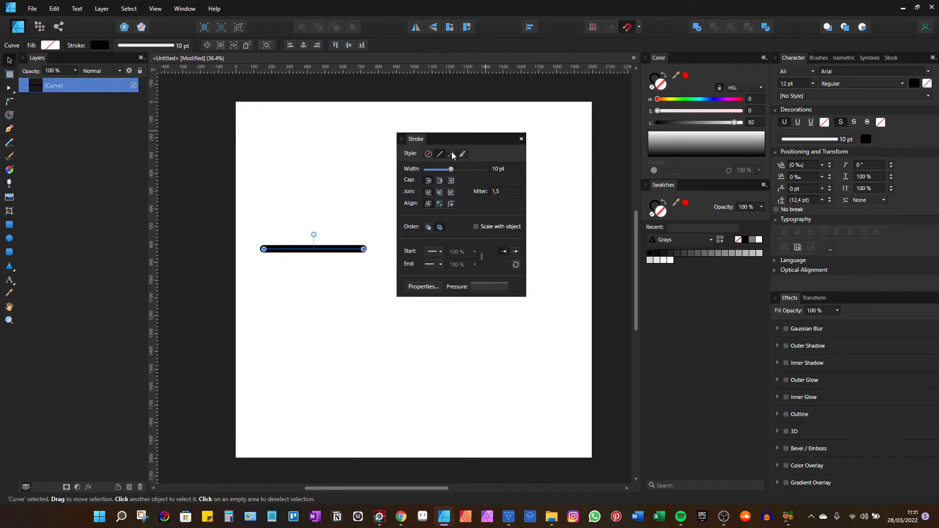
# Apply the dash line style to the line and set the first dash to 0 with a gap of 3.
pyautogui.click(452, 154)
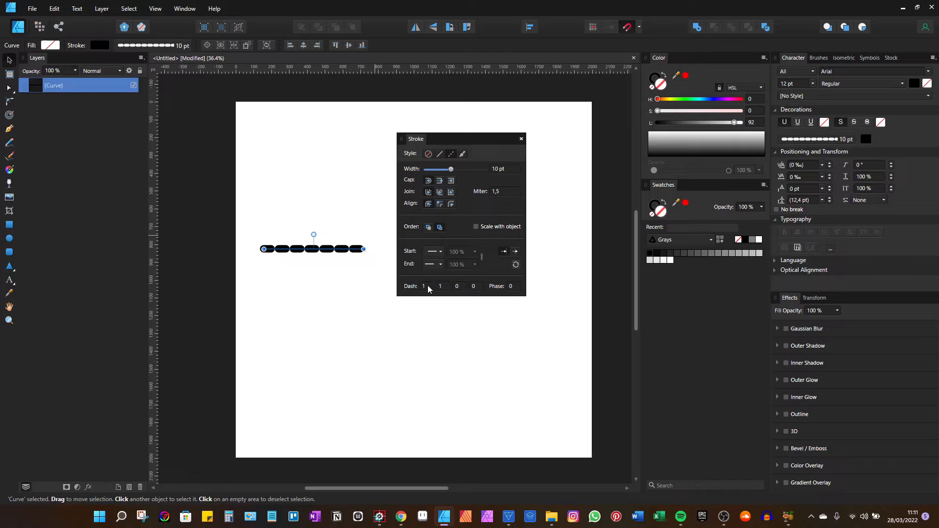
pyautogui.scroll(1, 428, 288)
pyautogui.scroll(-1, 428, 289)
pyautogui.scroll(1, 429, 288)
pyautogui.scroll(-3, 426, 289)
pyautogui.scroll(1, 442, 290)
pyautogui.scroll(-1, 442, 290)
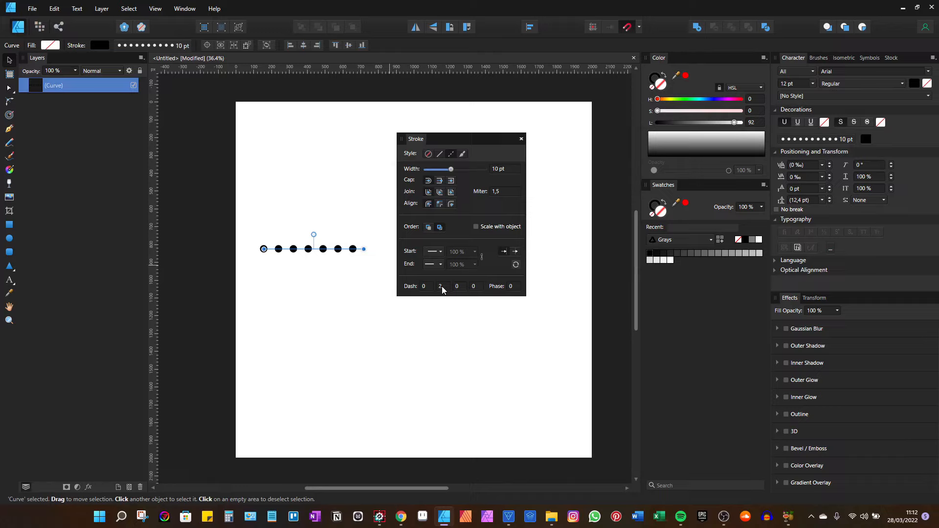
pyautogui.scroll(1, 443, 290)
pyautogui.scroll(-1, 442, 290)
# Move the stroke settings out of the way and extend the dotted line's end node horizontally to about 1070 px long.
pyautogui.moveTo(416, 141)
pyautogui.mouseDown()
pyautogui.moveTo(497, 119)
pyautogui.moveTo(478, 116)
pyautogui.mouseUp()
pyautogui.press('a')
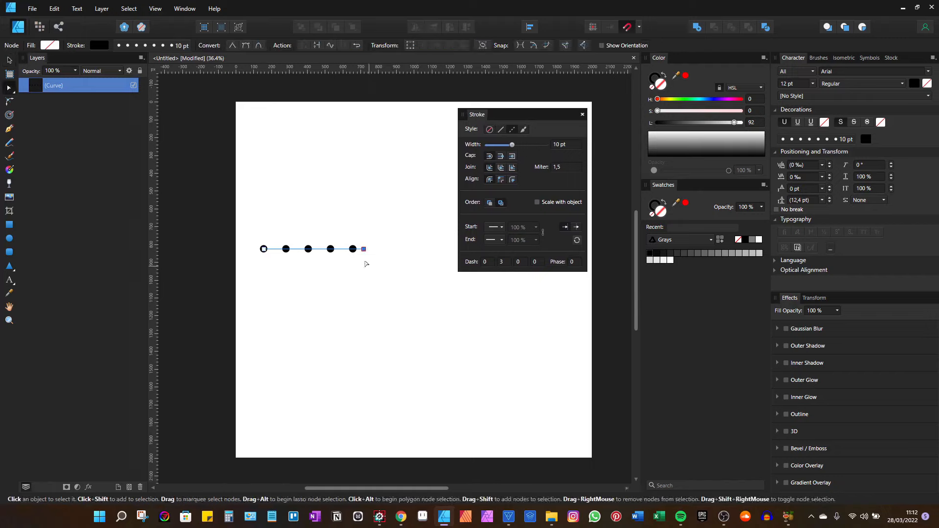
pyautogui.moveTo(364, 250); pyautogui.dragTo(455, 250)
pyautogui.press('v')
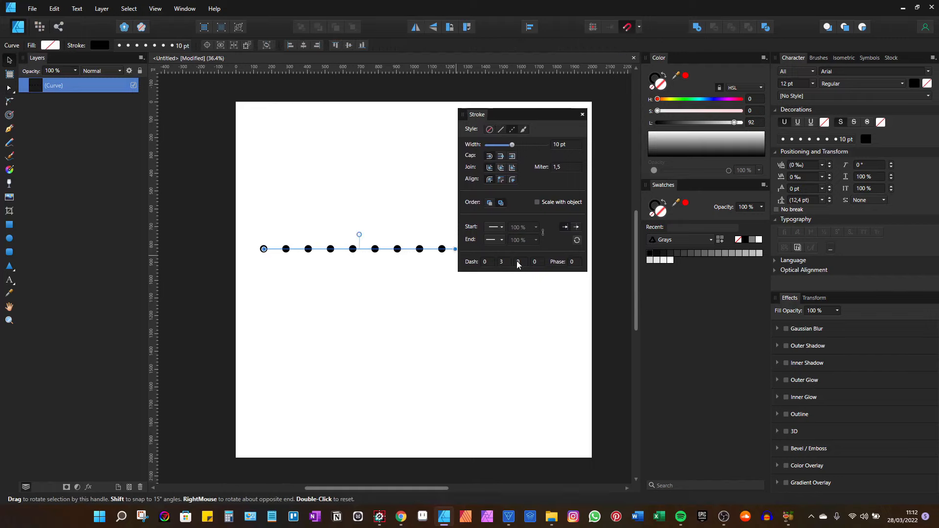
# Set the second dash length to 1 and the second gap to 3 for an alternating dot-and-dash pattern.
pyautogui.scroll(1, 520, 263)
pyautogui.scroll(1, 520, 263)
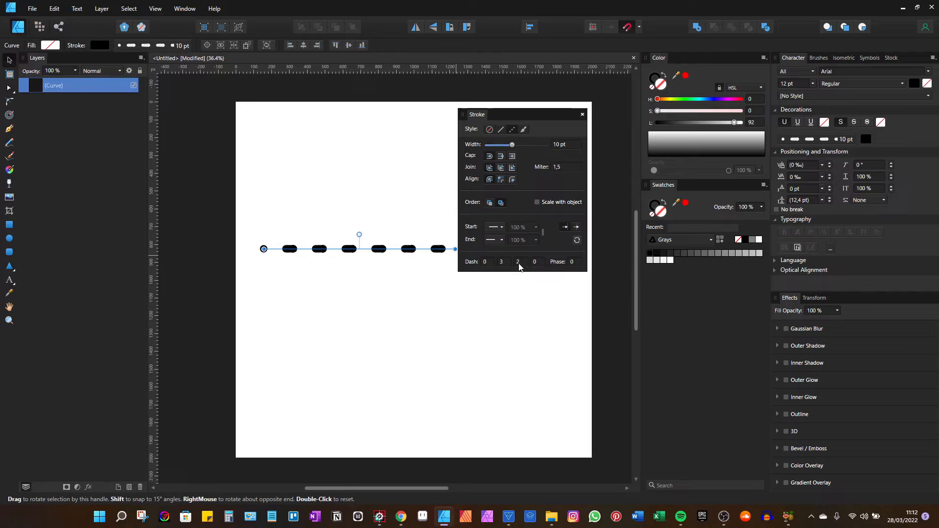
pyautogui.scroll(-1, 519, 264)
pyautogui.scroll(1, 542, 266)
pyautogui.scroll(-1, 541, 266)
pyautogui.scroll(2, 542, 266)
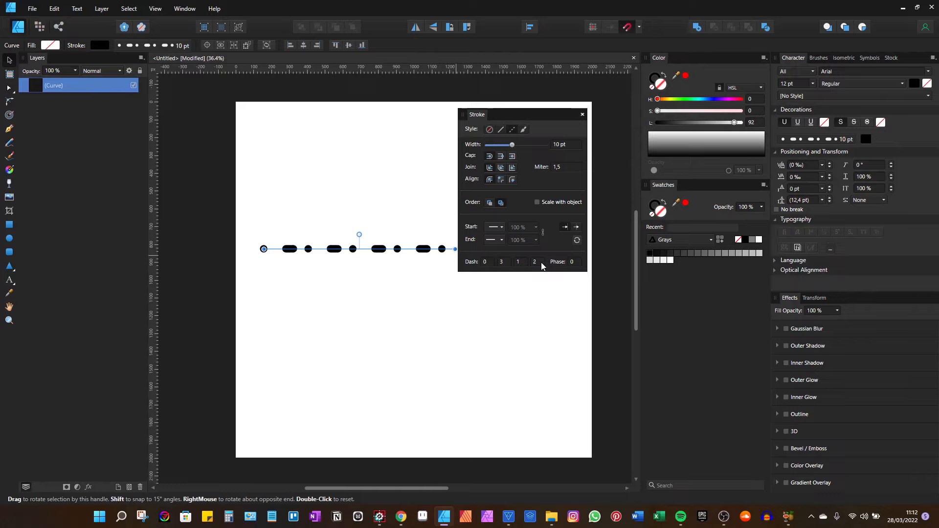
pyautogui.scroll(1, 542, 266)
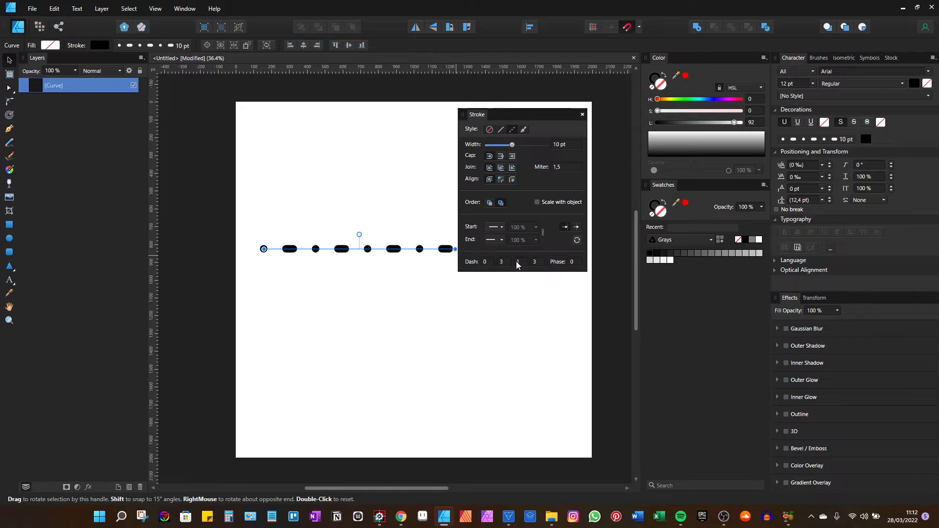
# Set the second dash length to 0, try different phase offsets, and leave the dash phase at 2.
pyautogui.scroll(1, 520, 264)
pyautogui.scroll(-2, 520, 264)
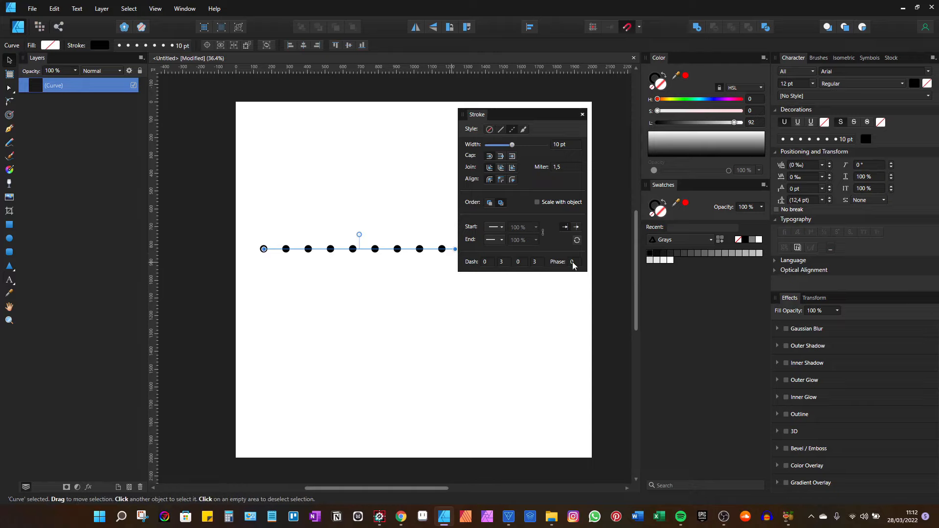
pyautogui.scroll(3, 573, 265)
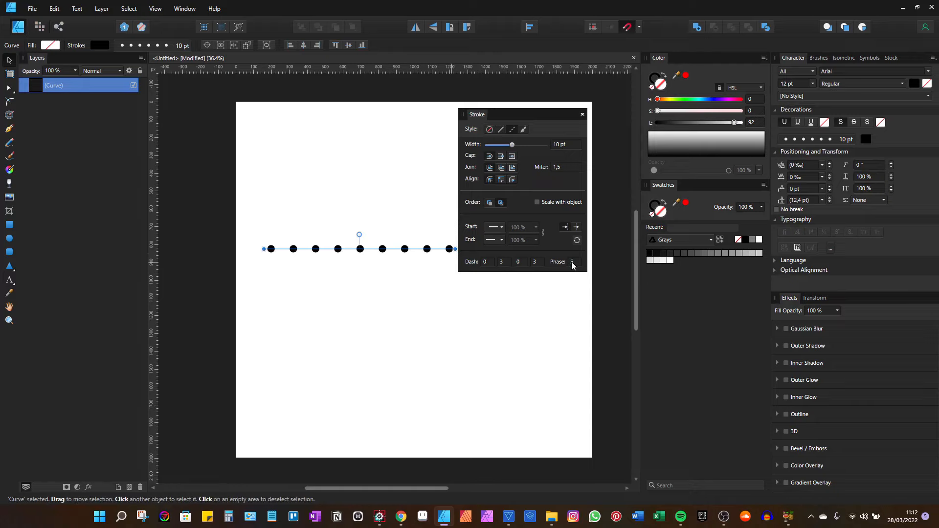
pyautogui.scroll(-2, 573, 265)
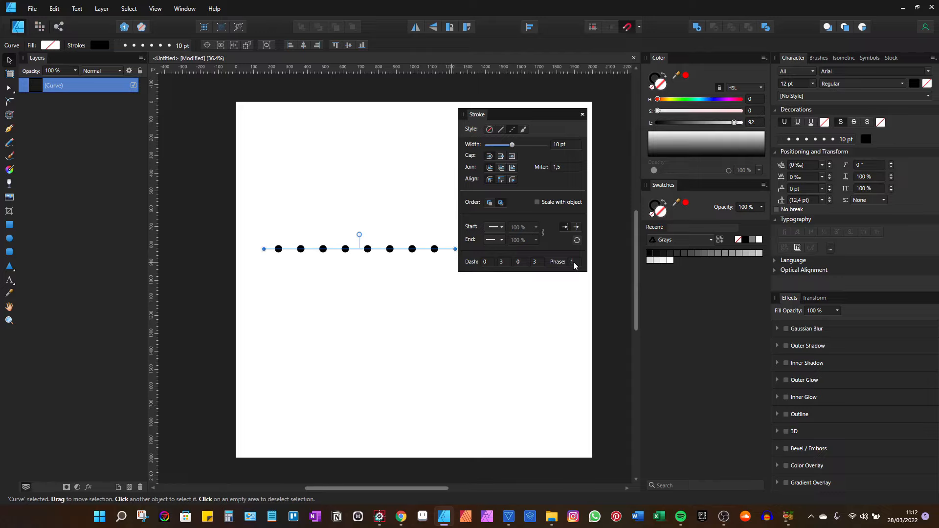
pyautogui.scroll(1, 573, 265)
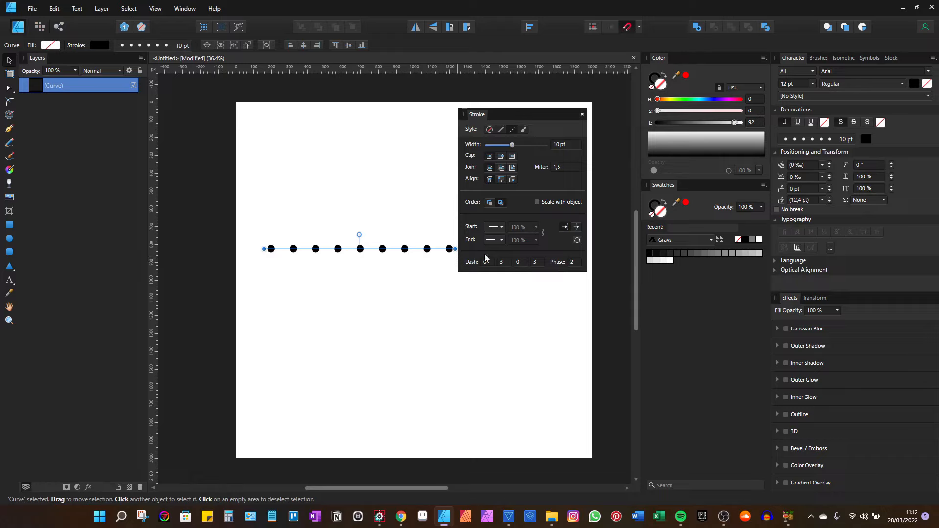
# Set the dotted line's dash phase to 1 and move the line about 340 px up the page.
pyautogui.scroll(-1, 575, 264)
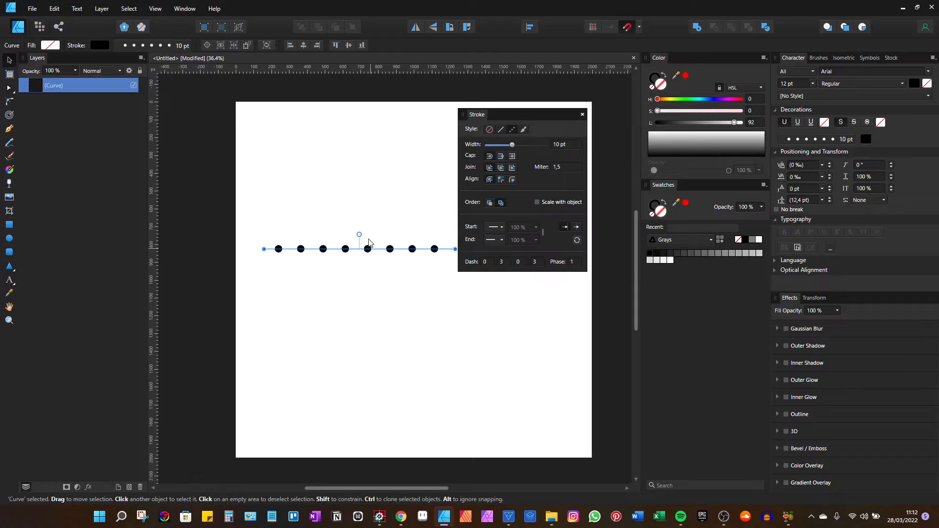
pyautogui.moveTo(371, 248); pyautogui.dragTo(364, 187)
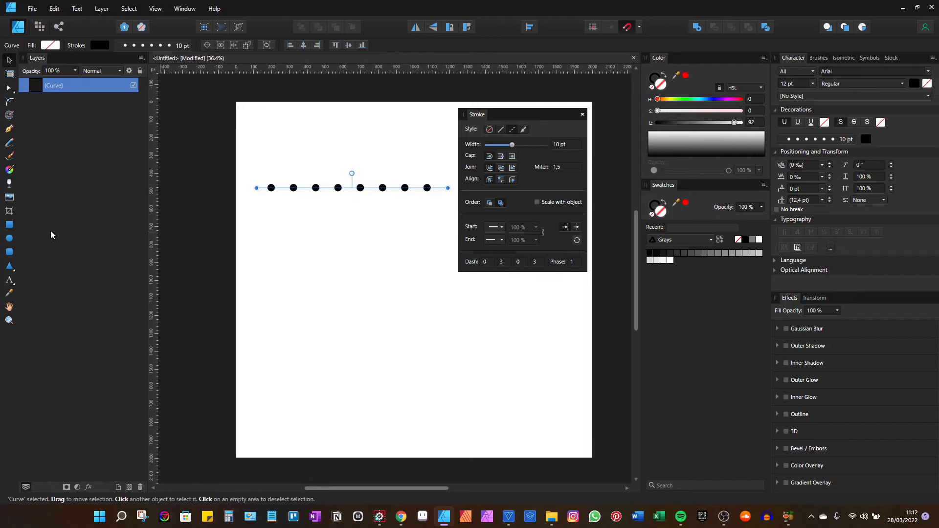
# Draw a circle about 810 px in diameter, centred below the dotted line, with the same dotted stroke.
pyautogui.click(9, 238)
pyautogui.moveTo(352, 292); pyautogui.dragTo(427, 241)
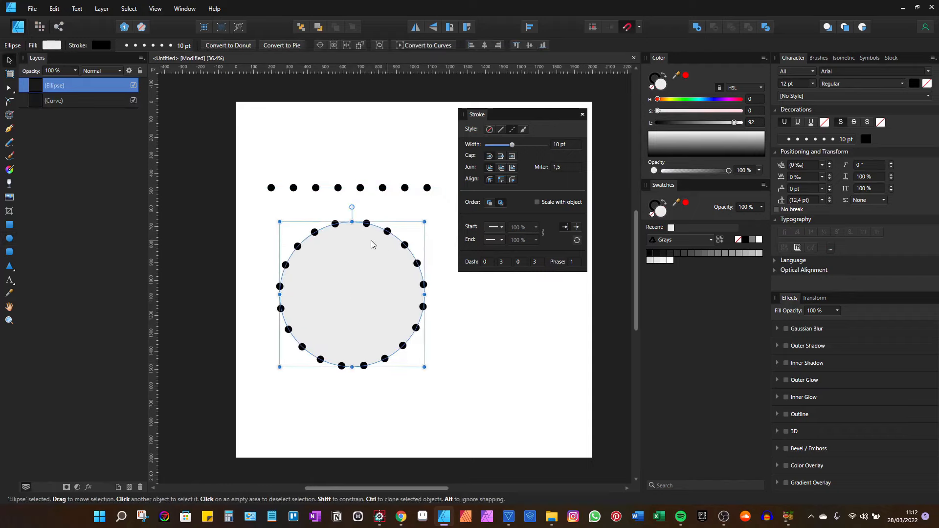
pyautogui.press('v')
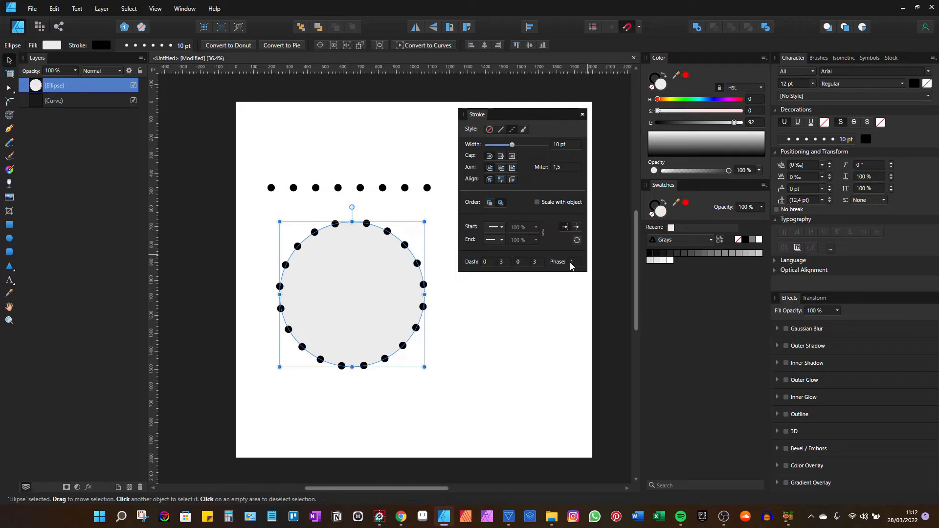
# Try different dash phase values such as 5 on the circle's dotted outline, and return the phase to 1.
pyautogui.scroll(1, 572, 264)
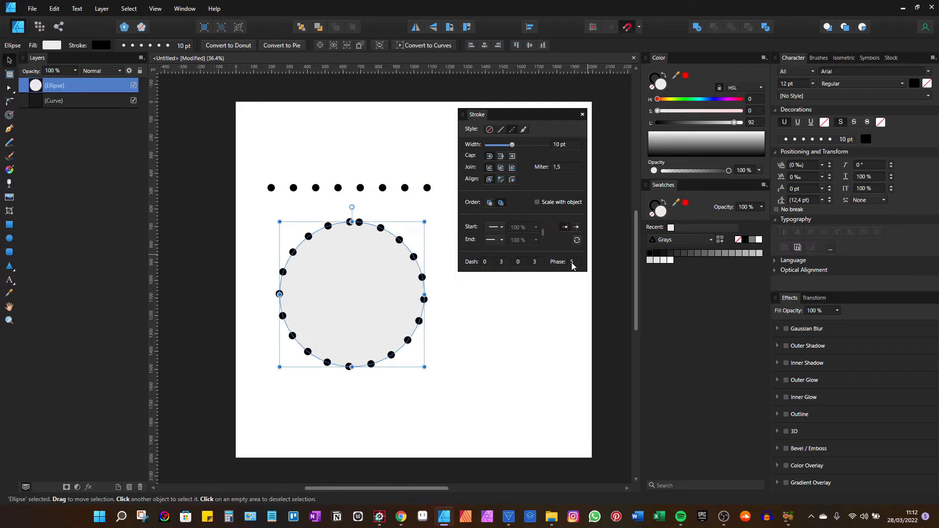
pyautogui.scroll(1, 572, 265)
pyautogui.scroll(2, 571, 265)
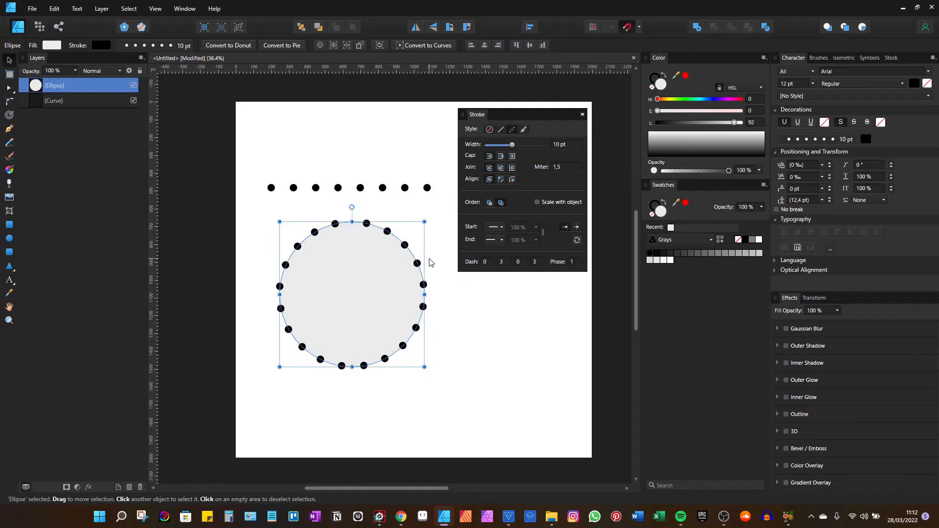
# Remove the circle's fill, keeping only its dotted outline, and deselect it.
pyautogui.click(464, 303)
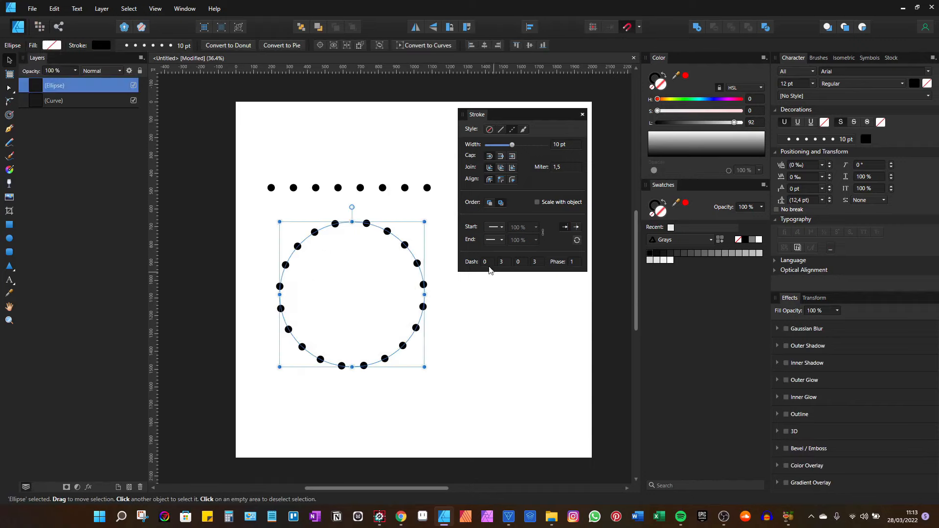
pyautogui.click(500, 288)
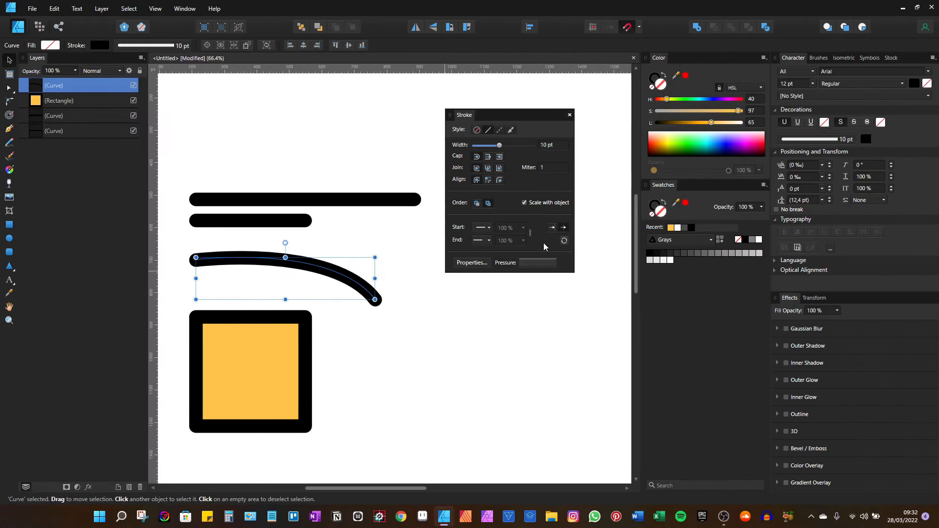